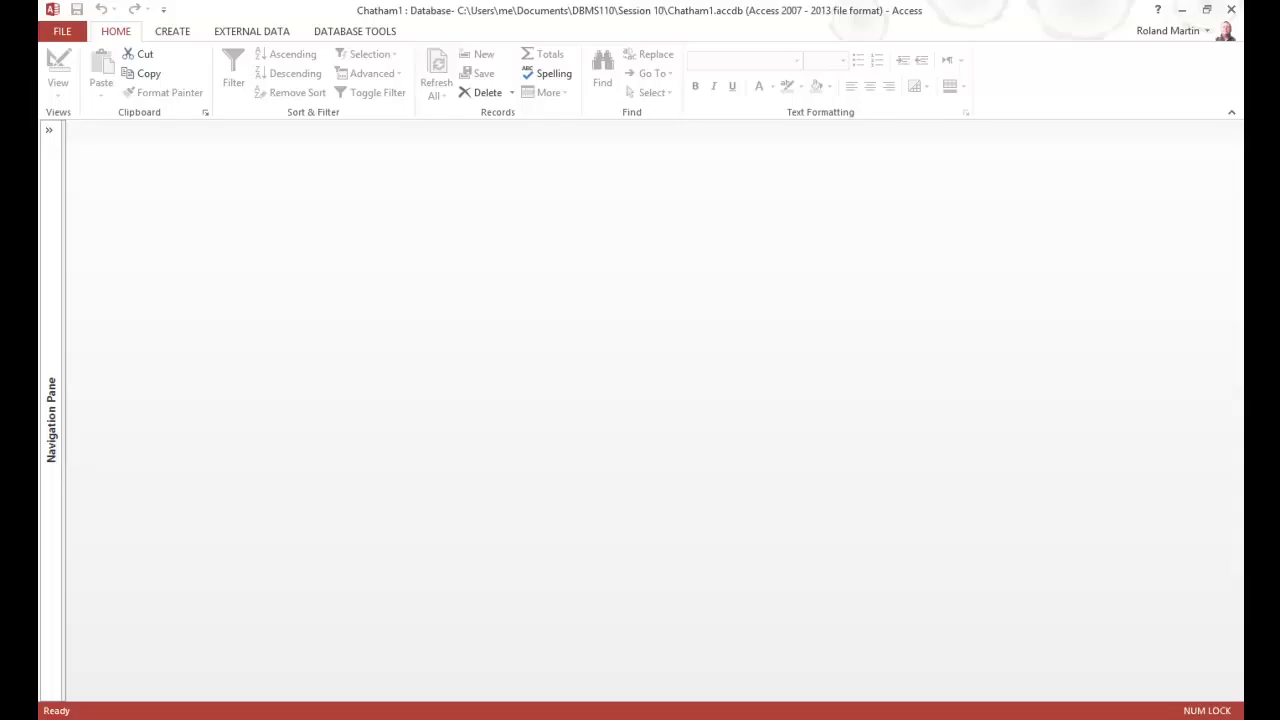
- Open the Billing table in Datasheet view and collapse the list of database objects
left_click(52, 135)
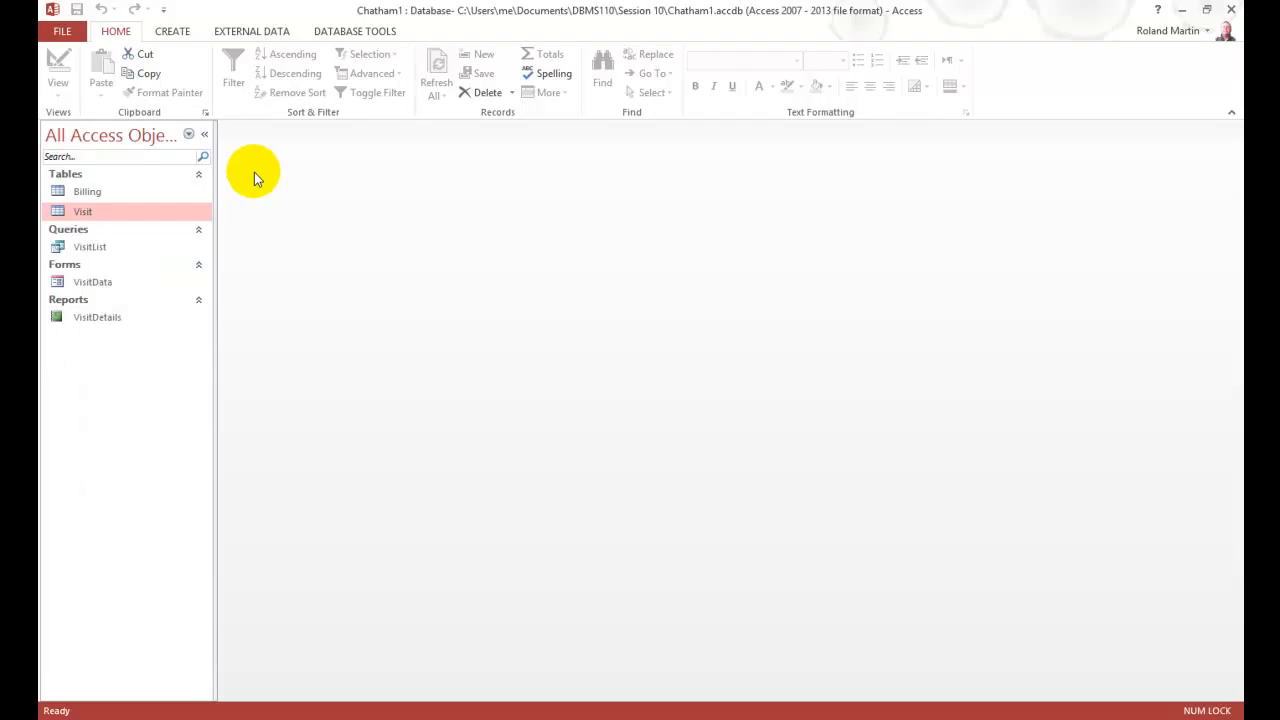
double_click(89, 190)
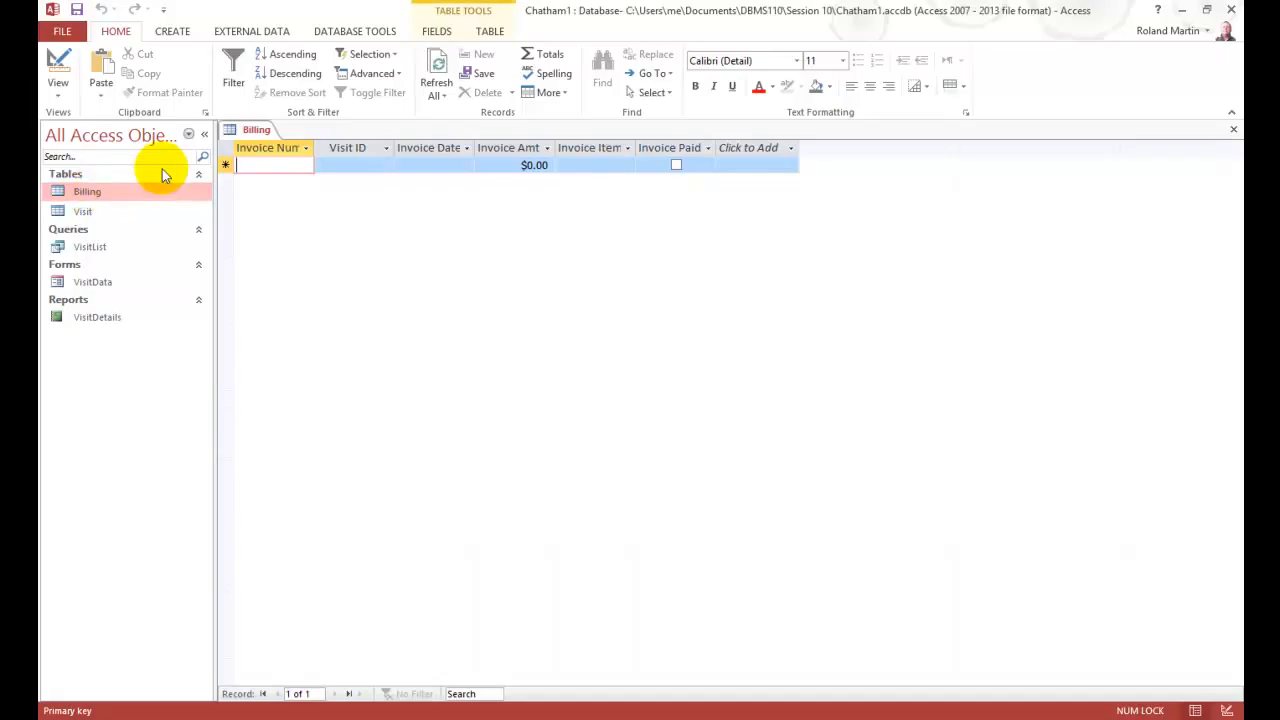
left_click(204, 134)
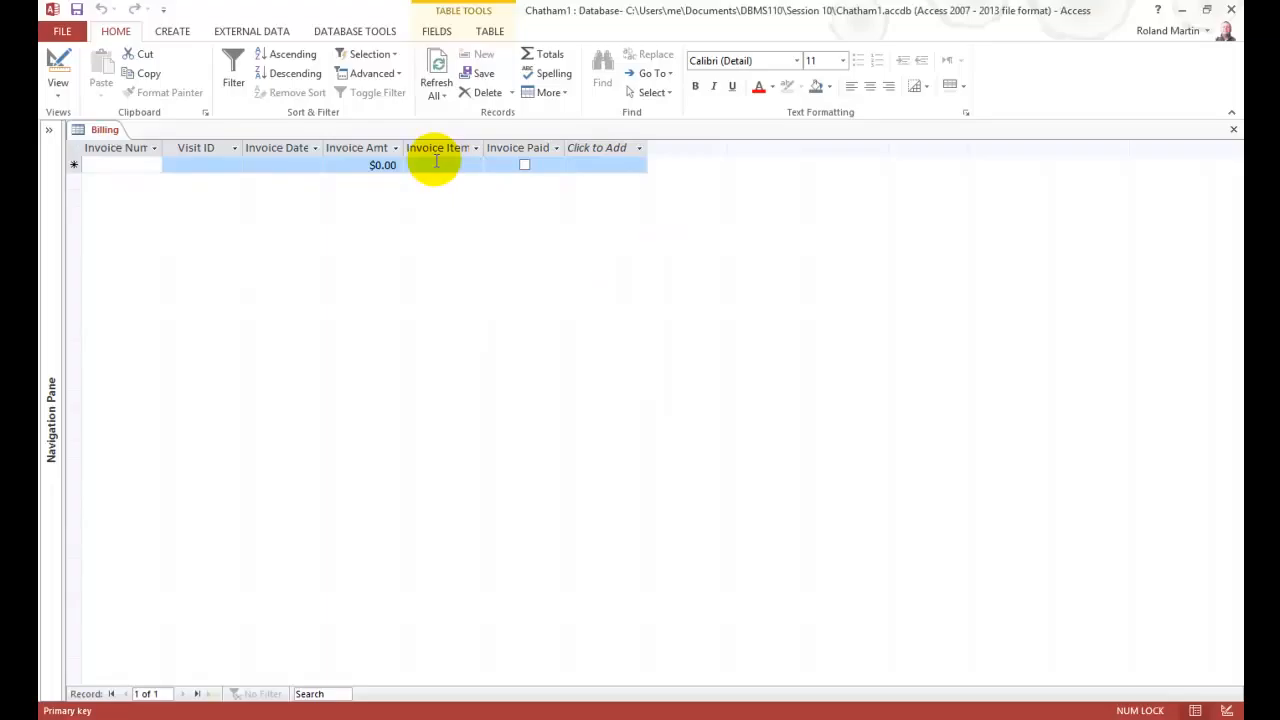
- Fit the Invoice Num, Invoice Date, Invoice Amt and Invoice Item columns to the width of their contents
double_click(162, 148)
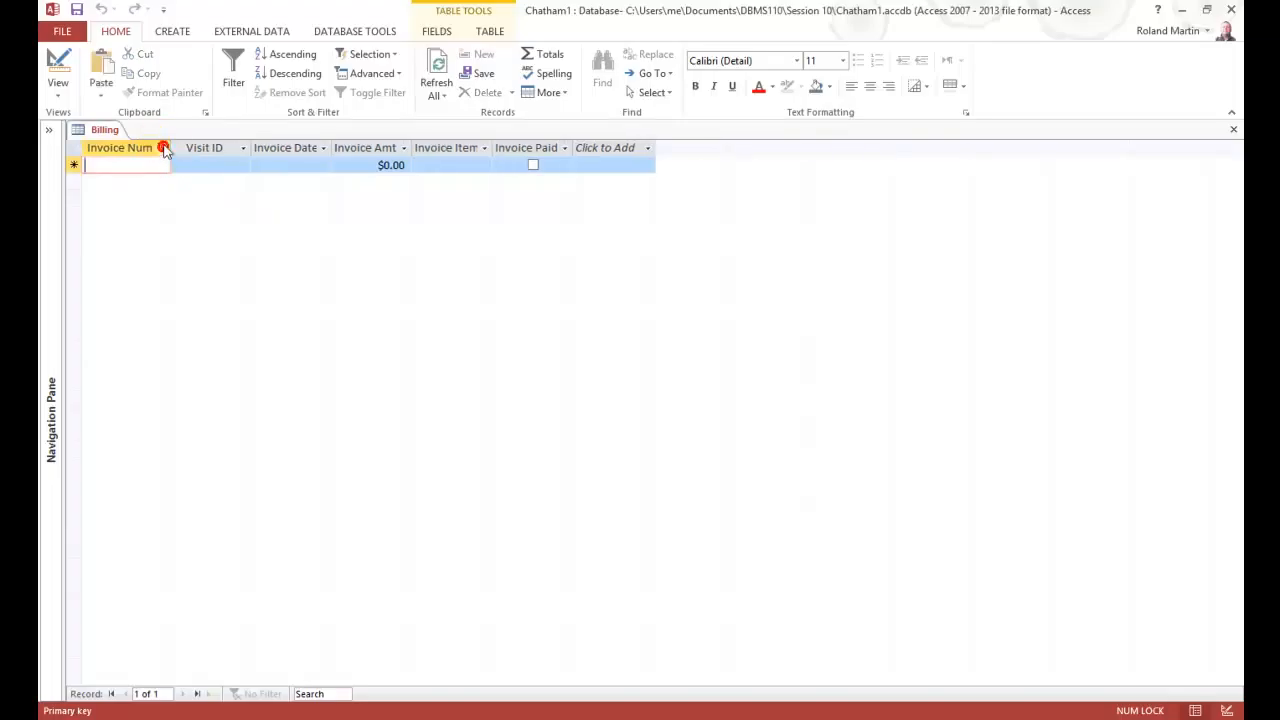
double_click(331, 148)
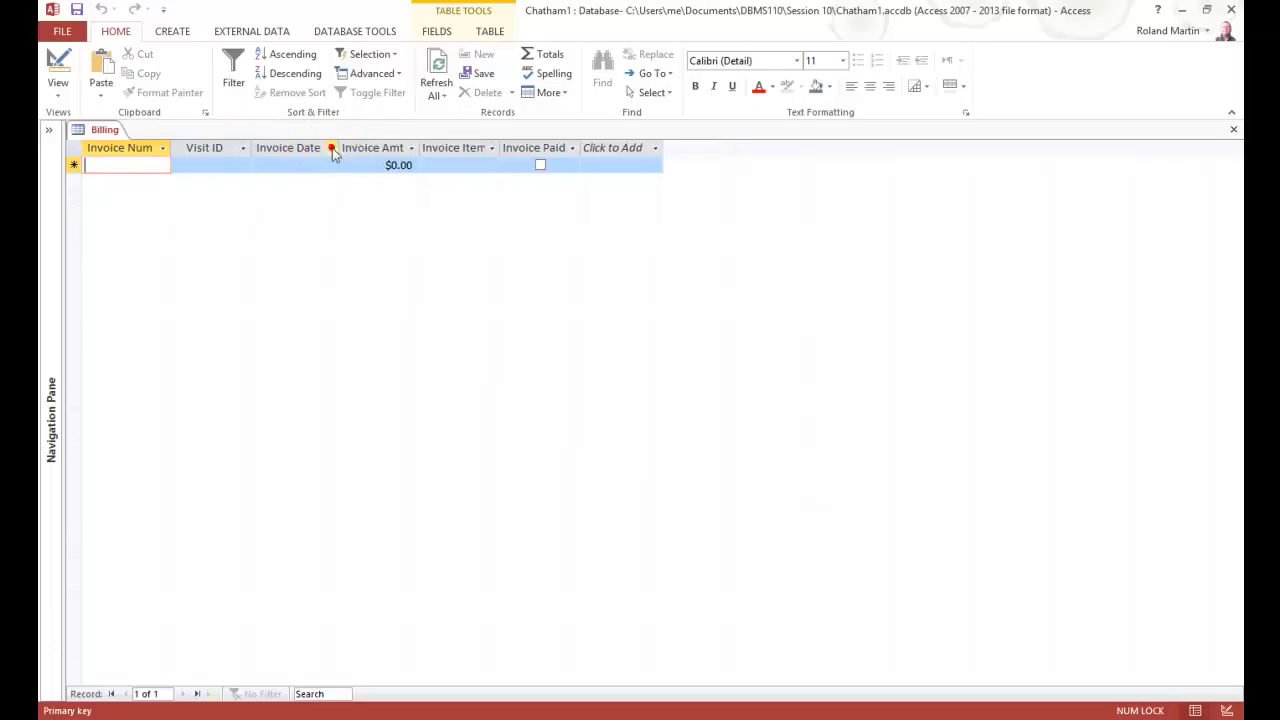
double_click(419, 148)
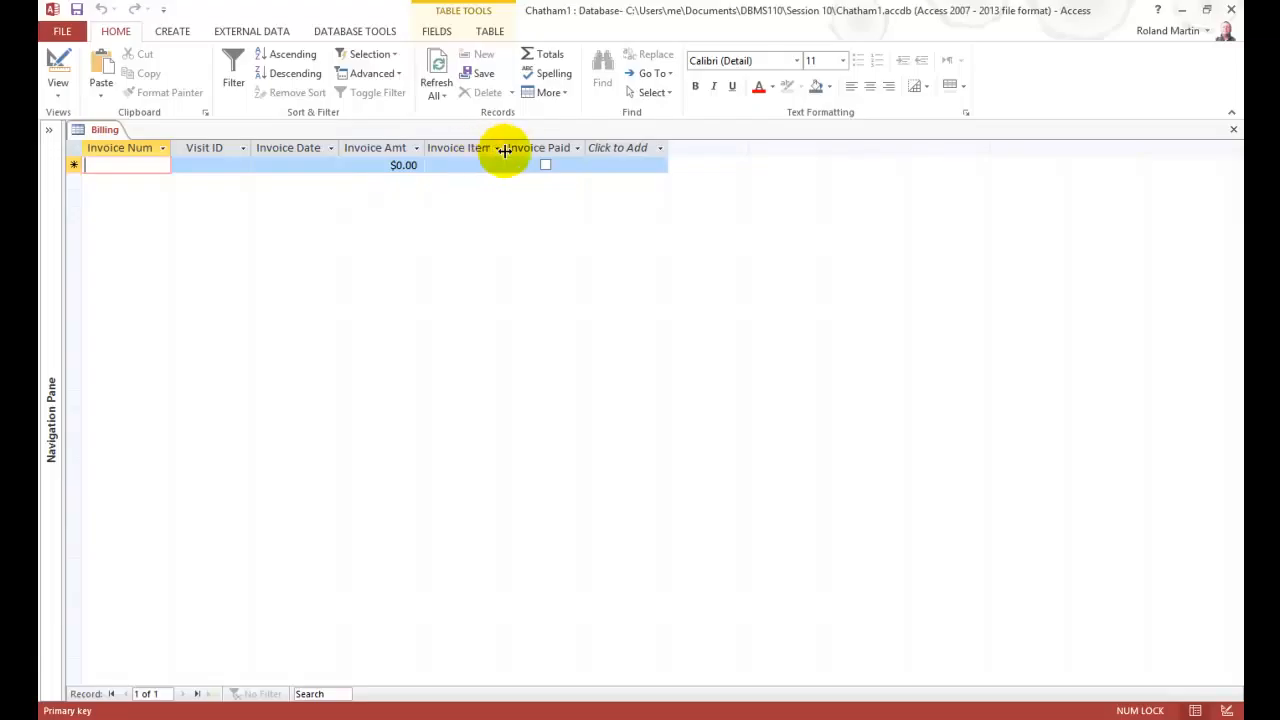
double_click(504, 148)
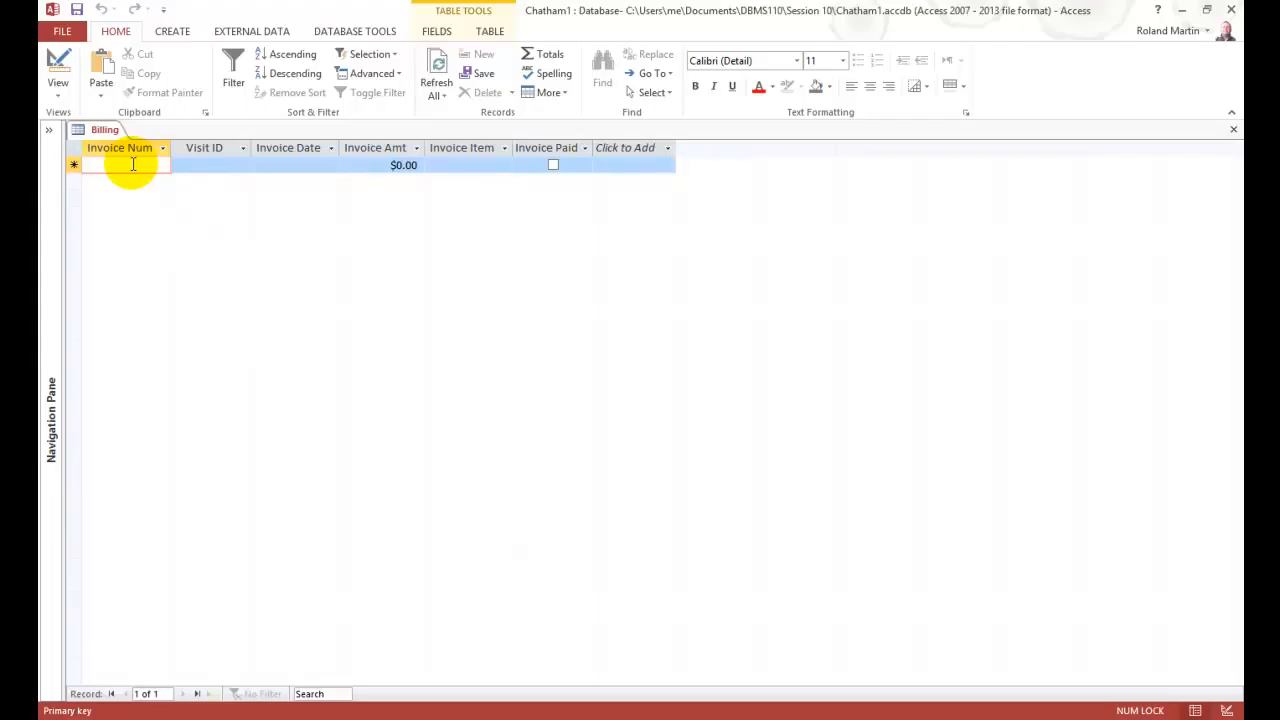
- Start the first Billing record with invoice number 35801, visit ID 1527 and invoice date 11/10/15
type("35801")
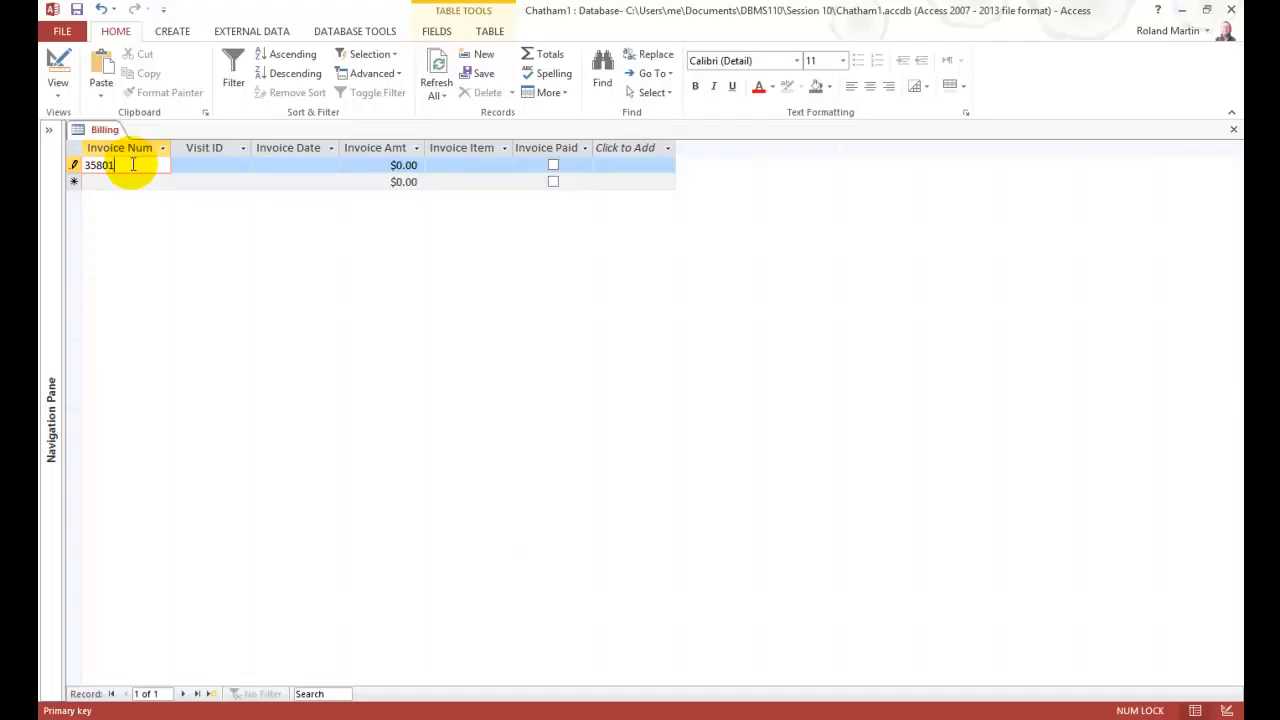
key("Tab")
type("1527")
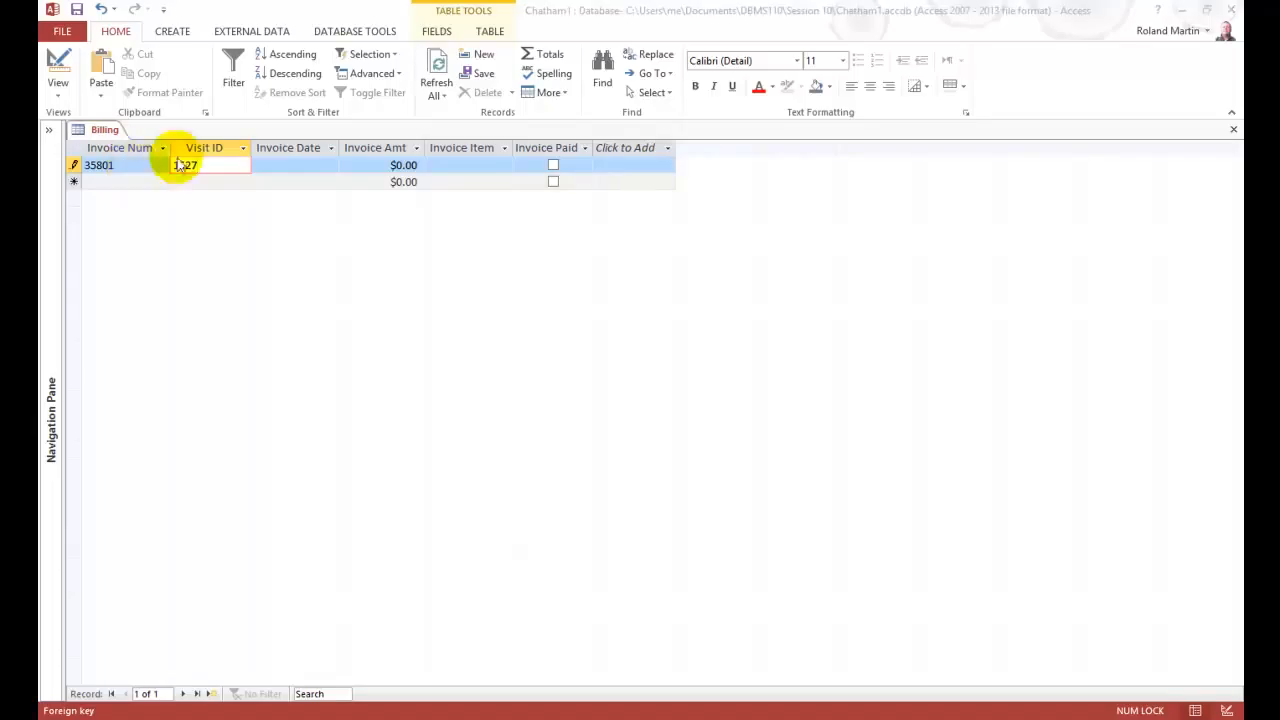
left_click(295, 165)
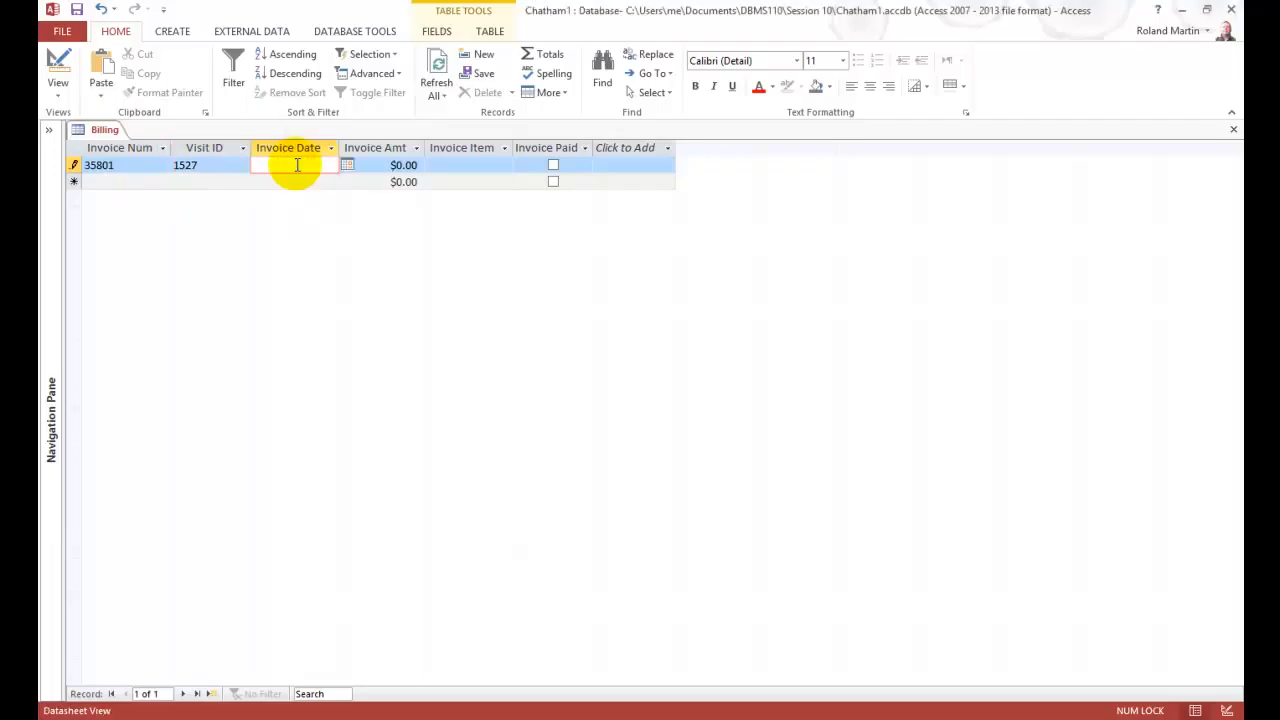
type("11/10/15")
key("Tab")
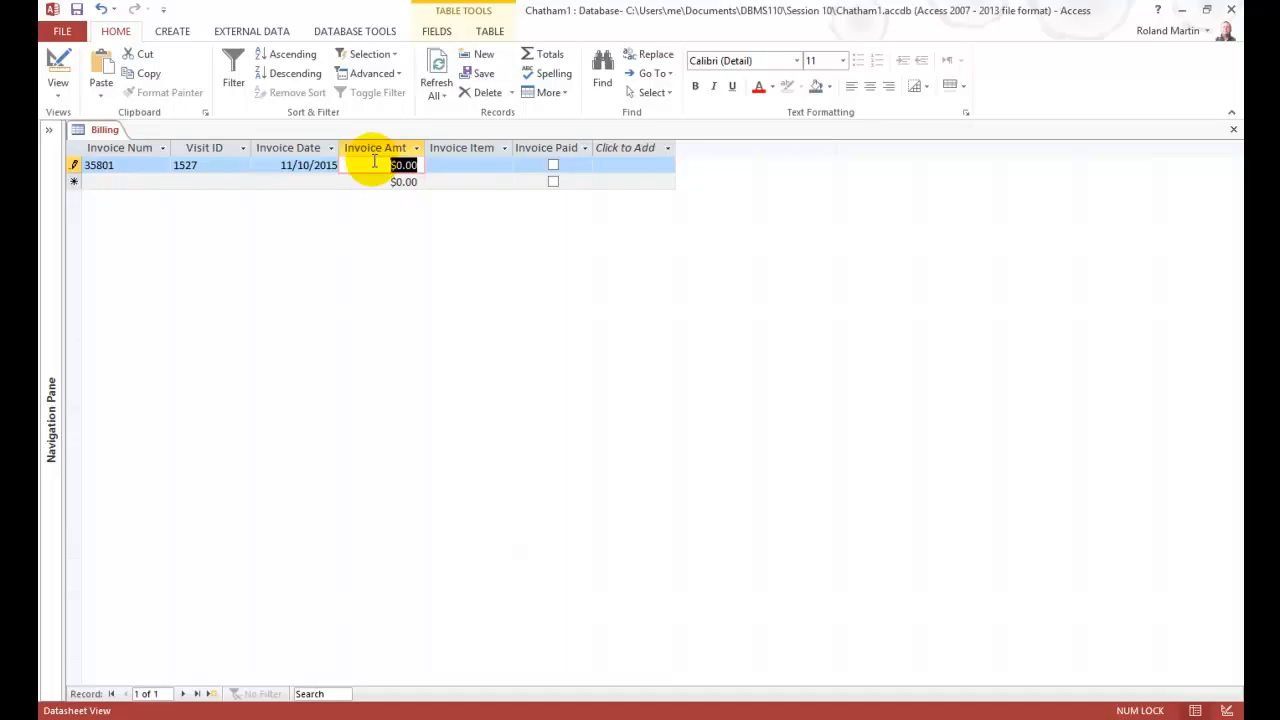
- Complete the first Billing record with amount 100 and item Office Visit, and mark the invoice as paid
type("100")
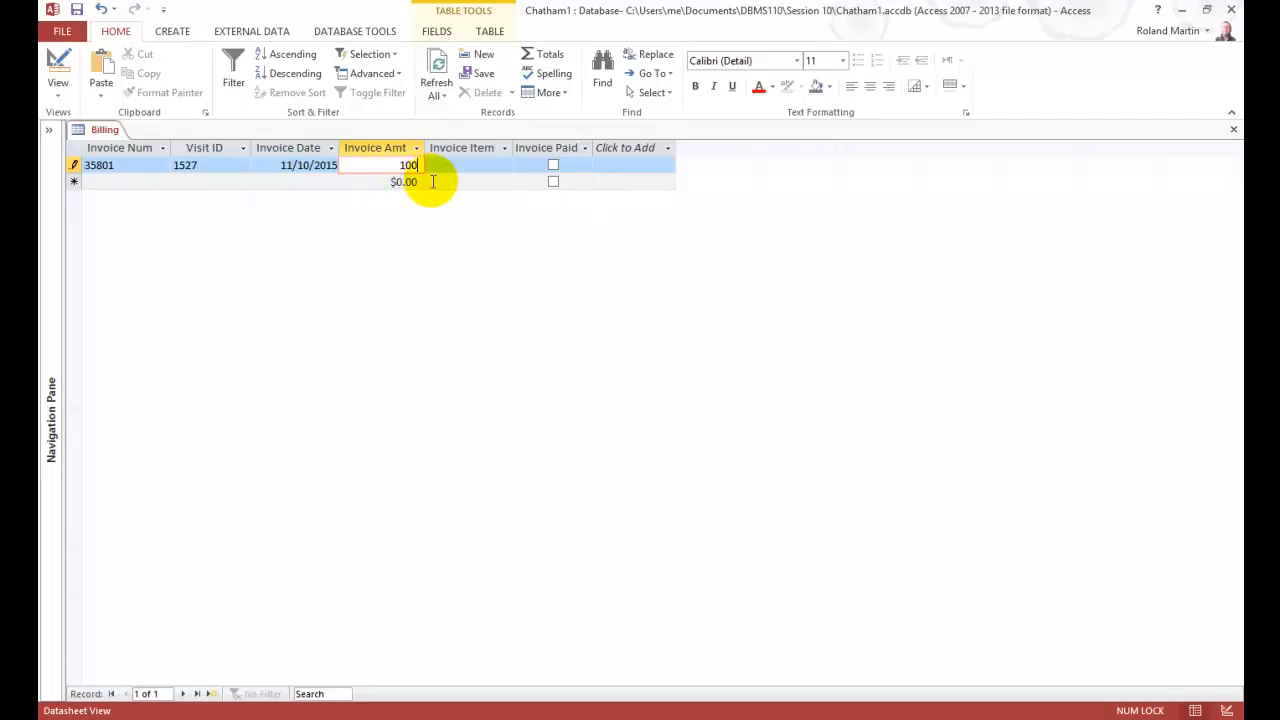
key("Tab")
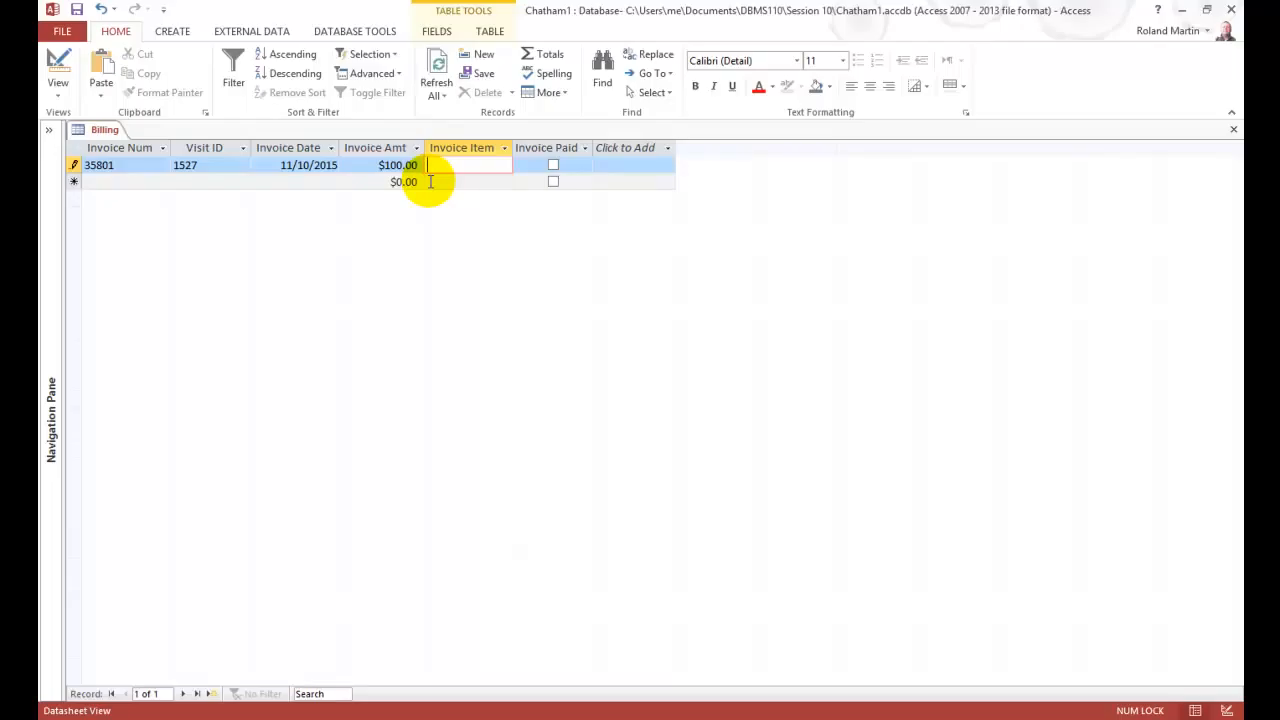
type("Office Visit")
key("Tab")
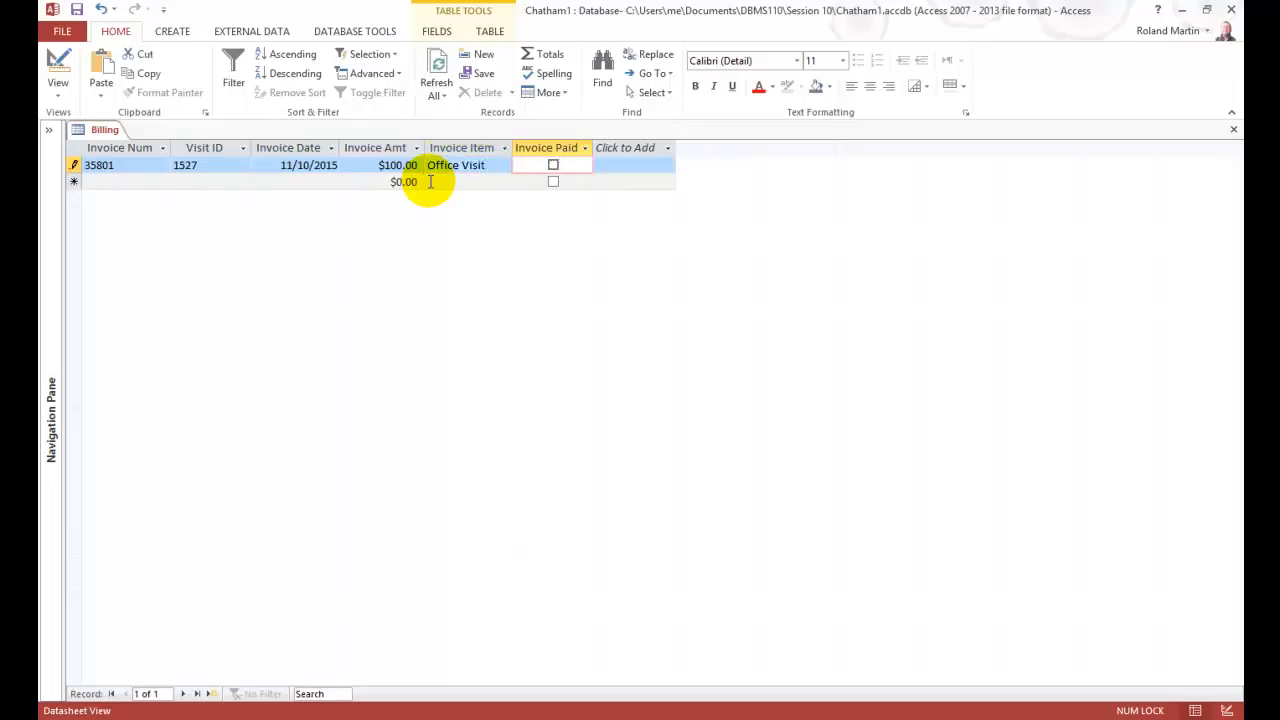
left_click(552, 166)
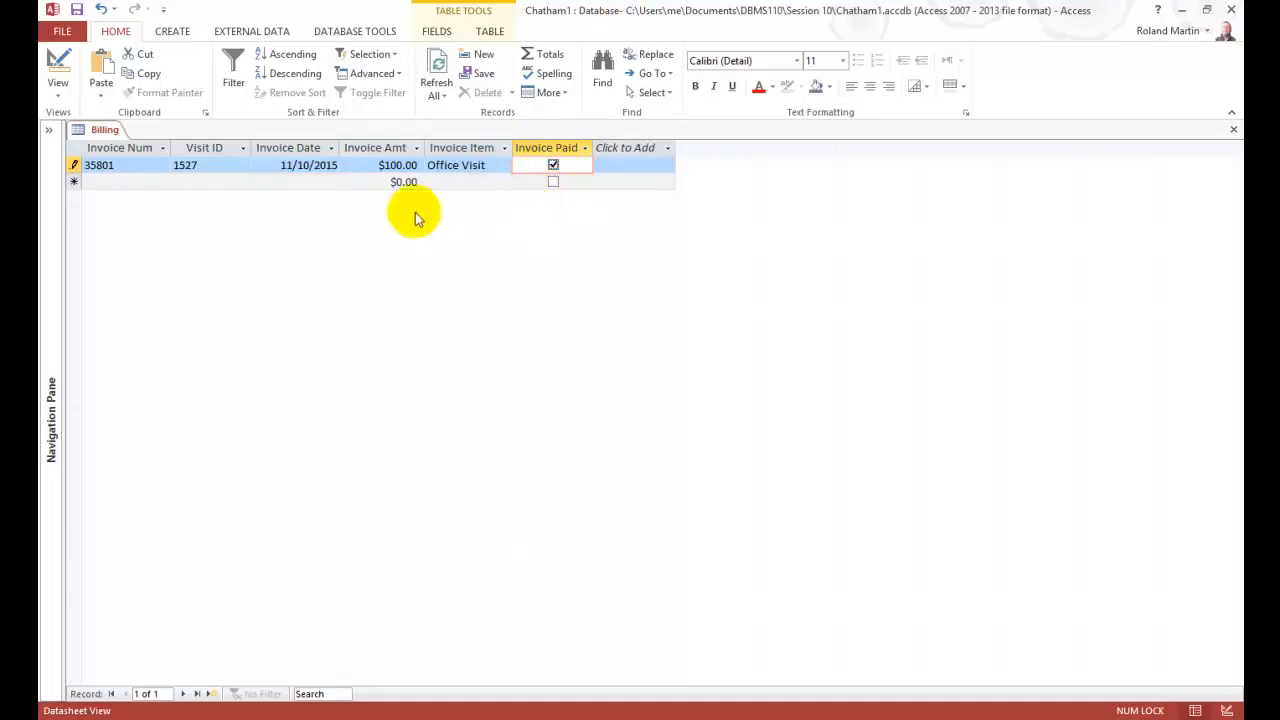
key("Tab")
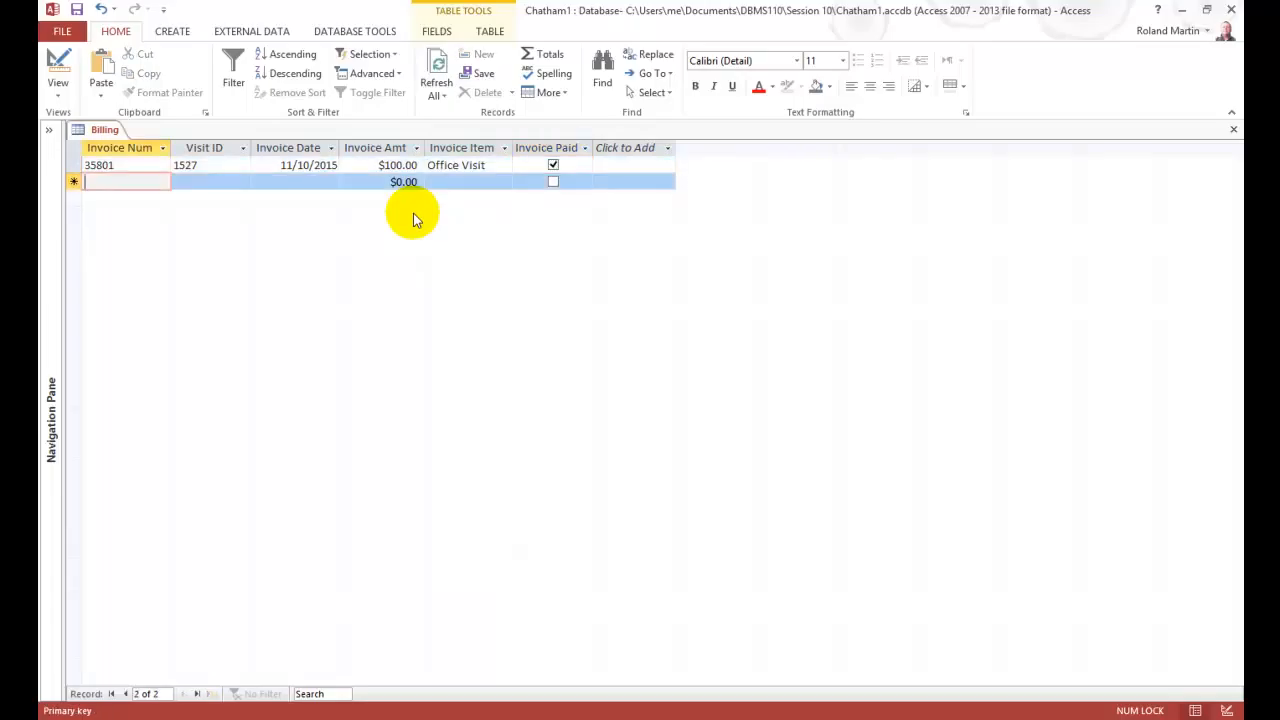
- Close the Billing table and save its layout changes
key("alt+Tab")
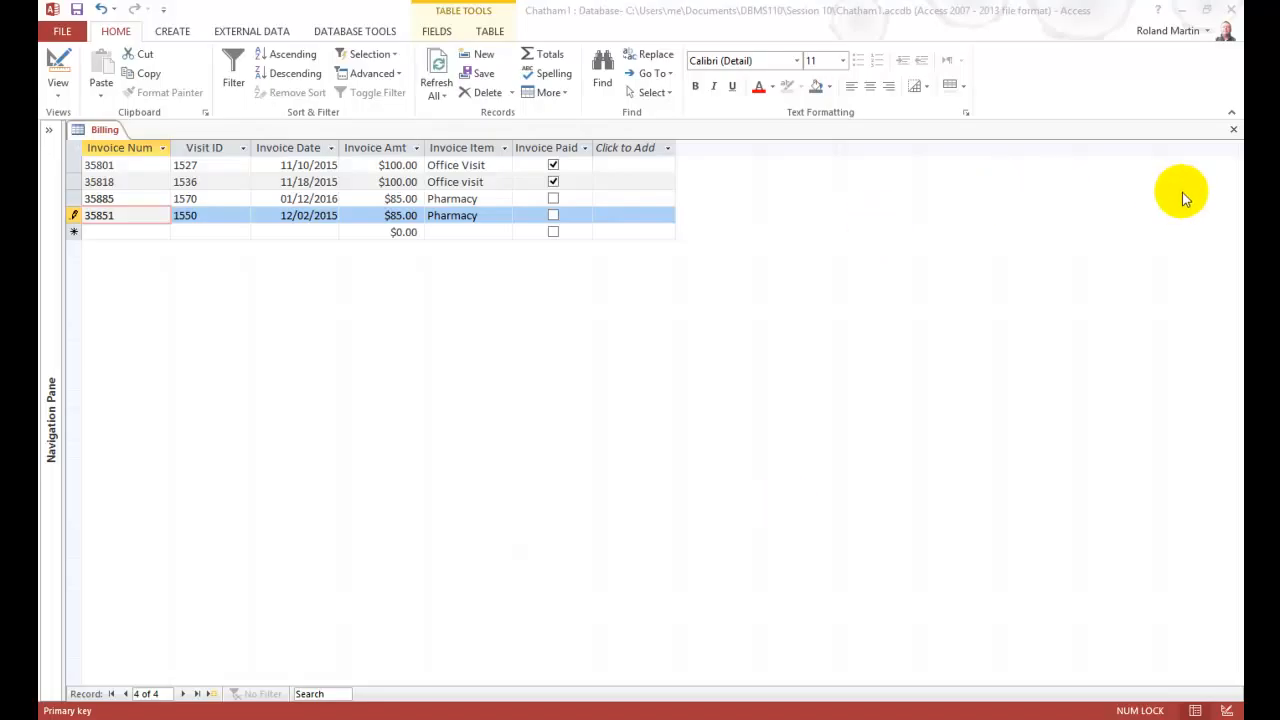
left_click(1233, 129)
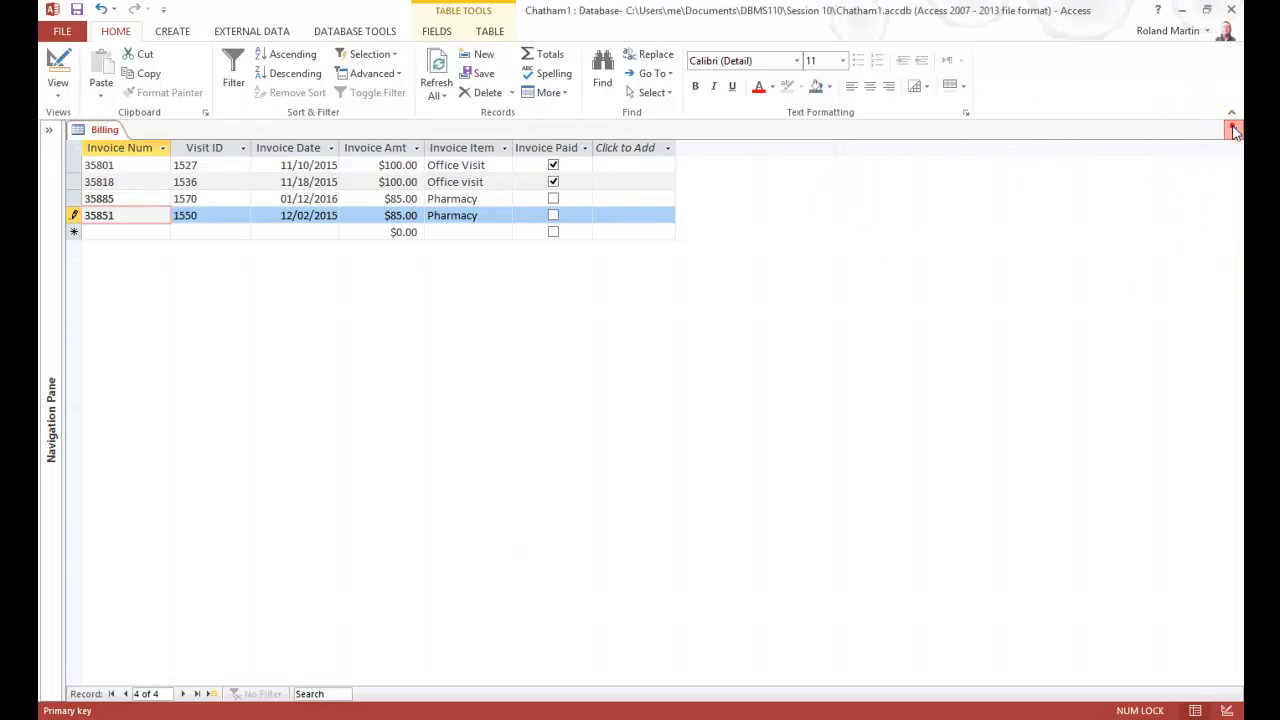
left_click(574, 416)
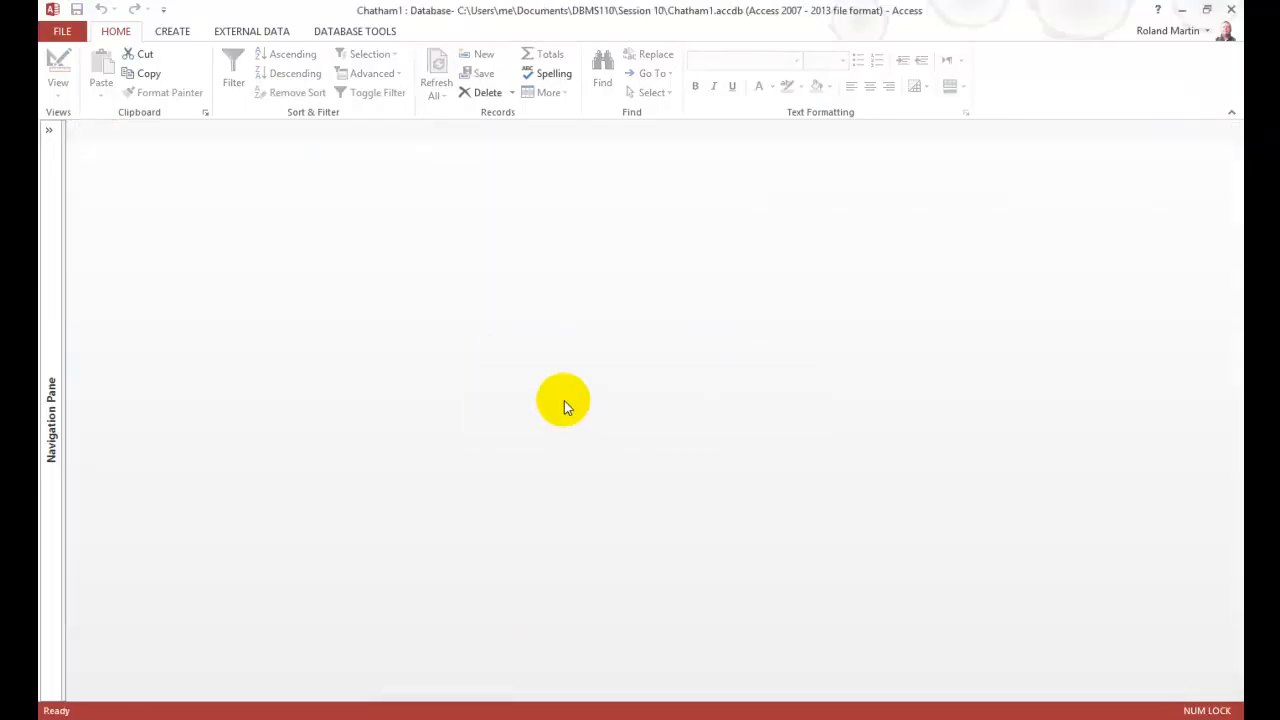
- Start an Excel spreadsheet import and select Invoices.xlsx from the Access1\Tutorial folder as the source file
left_click(258, 37)
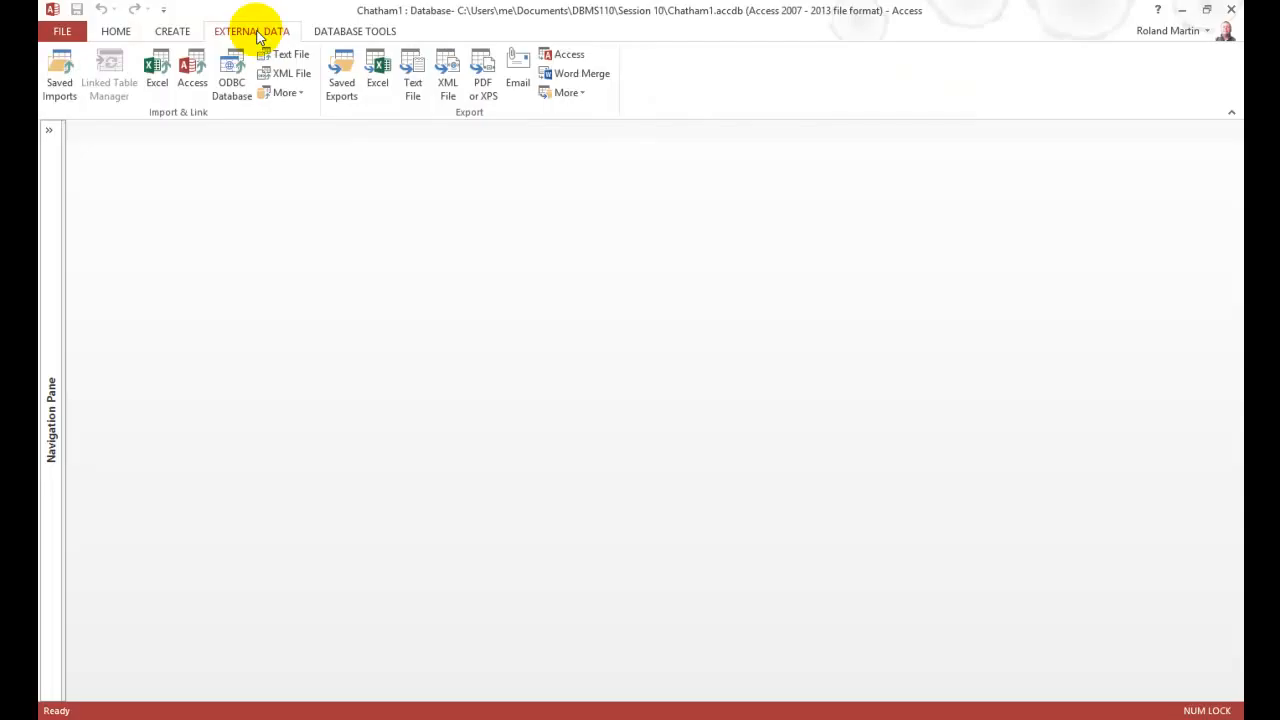
left_click(158, 80)
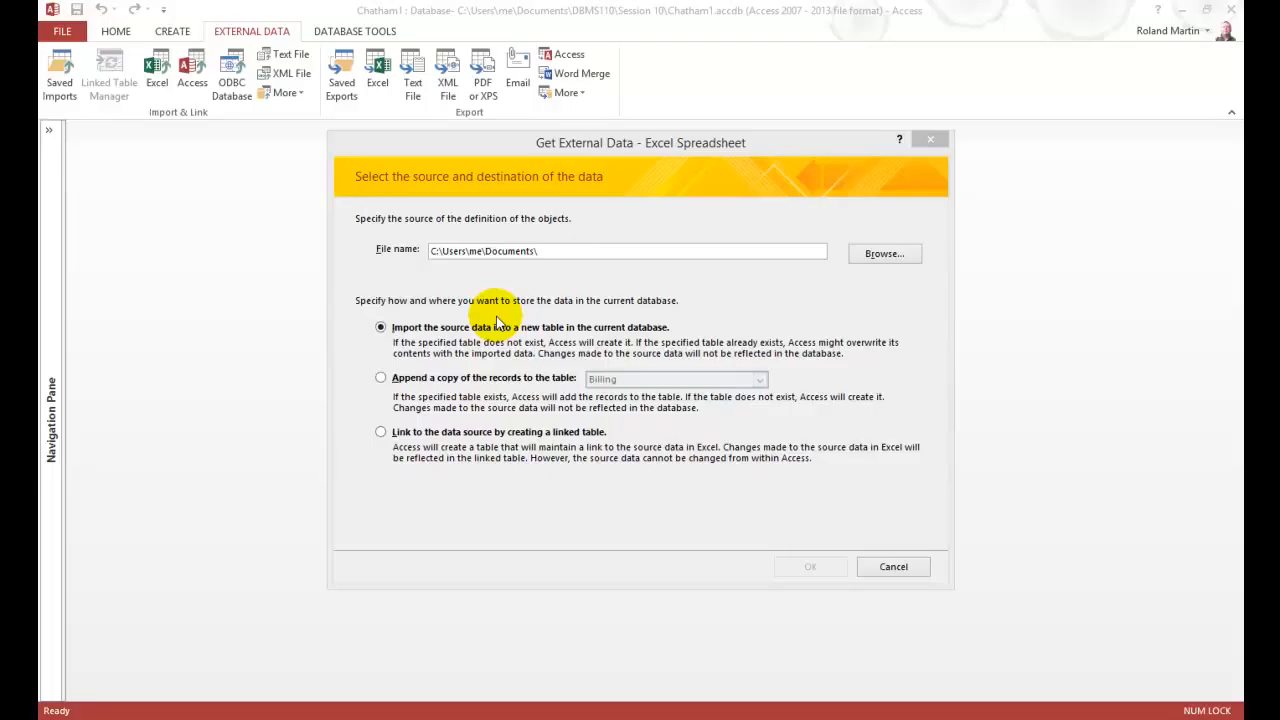
left_click(897, 258)
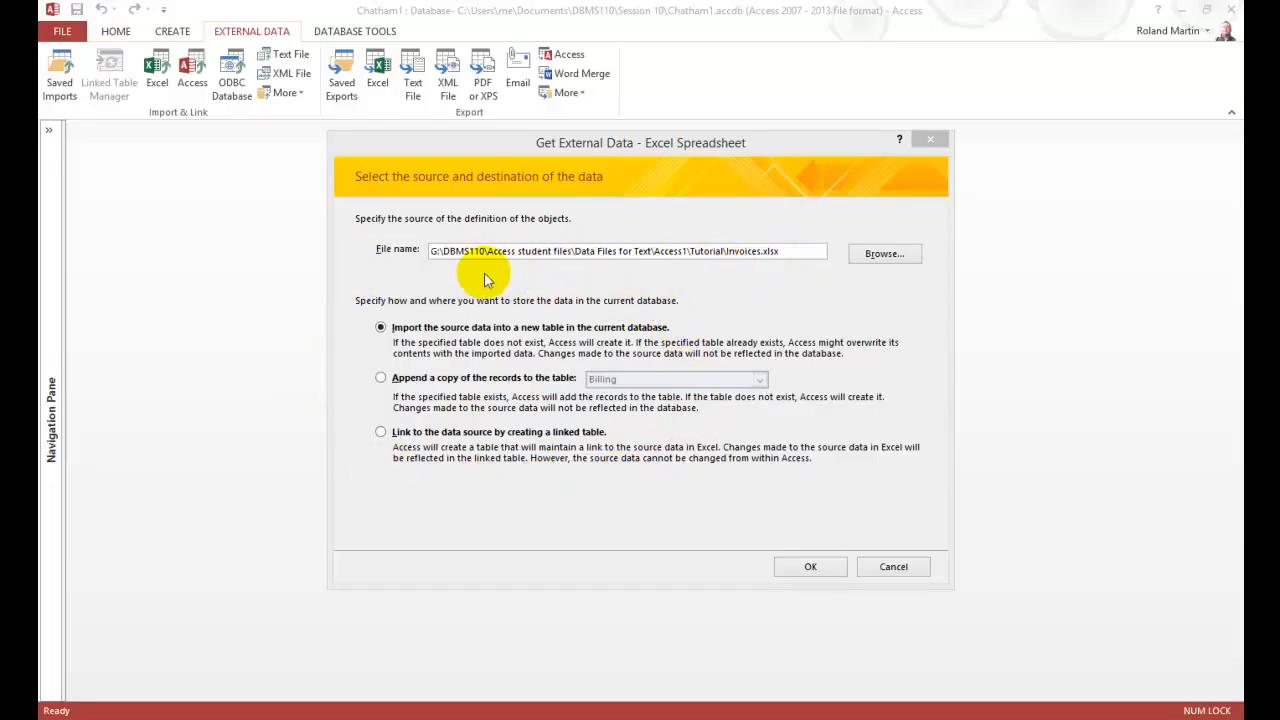
- Choose to append the spreadsheet records to the Billing table and allow the import wizard to open
left_click(381, 378)
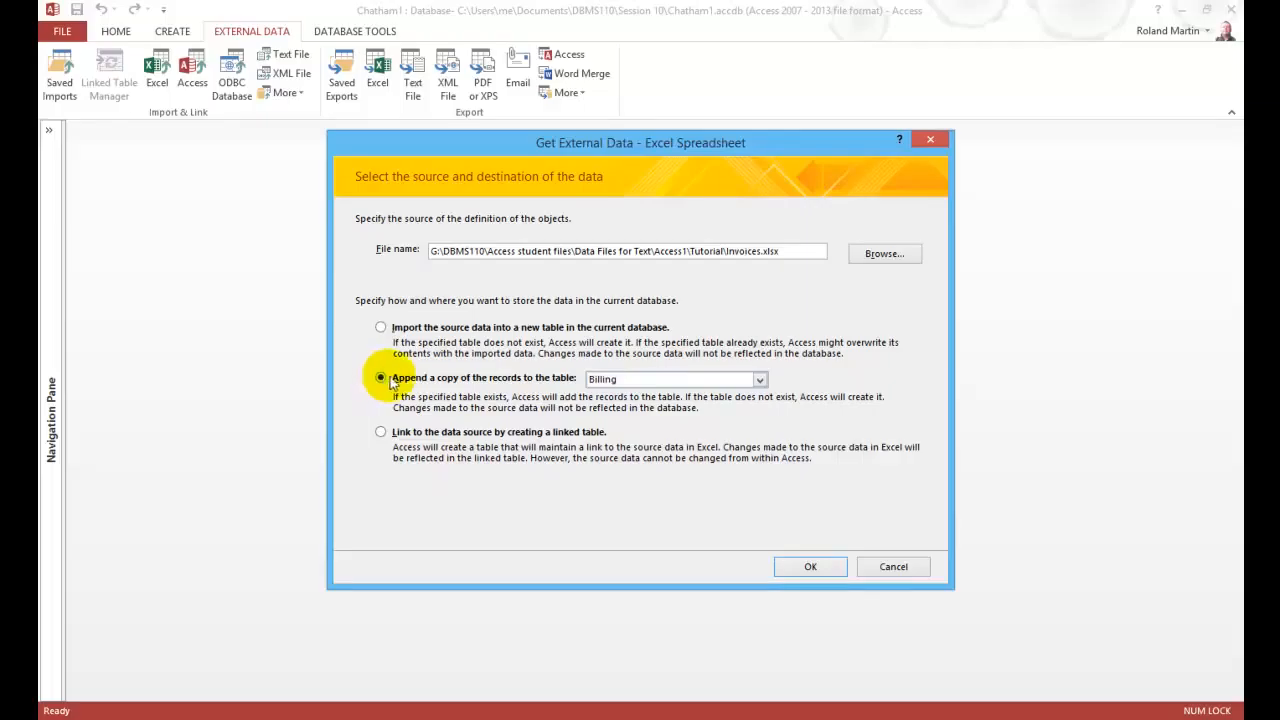
left_click(759, 380)
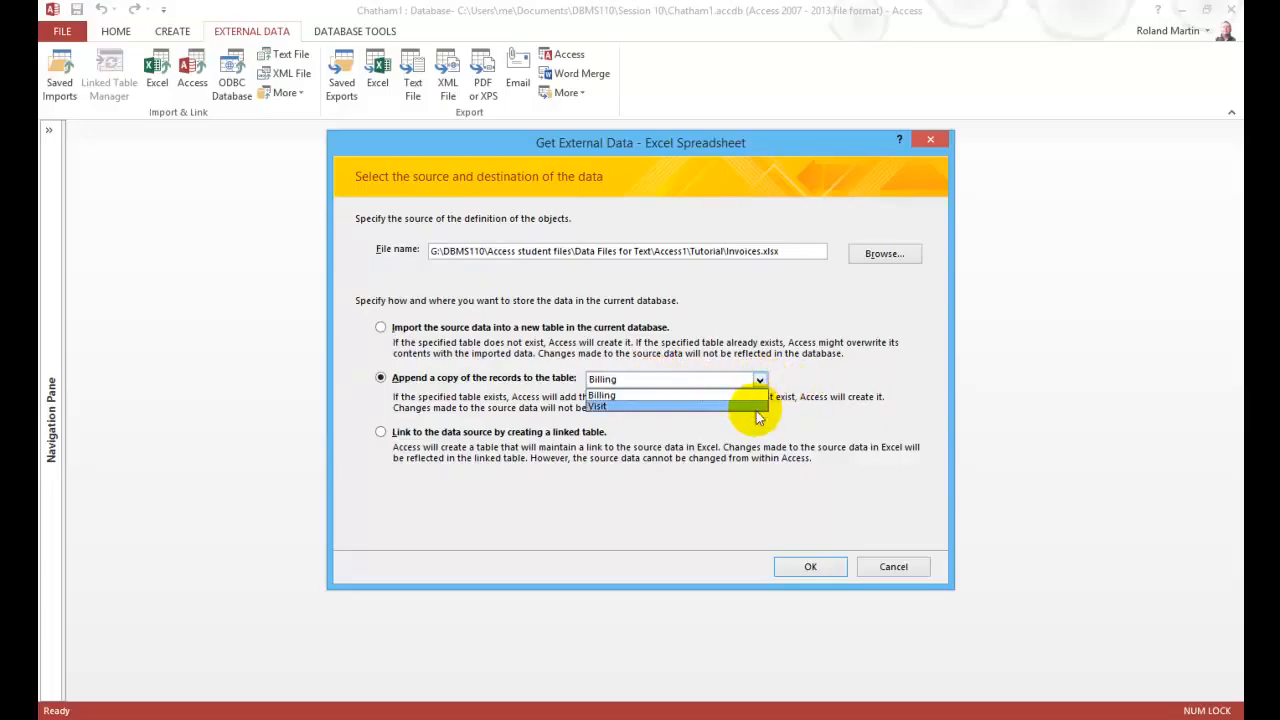
left_click(805, 367)
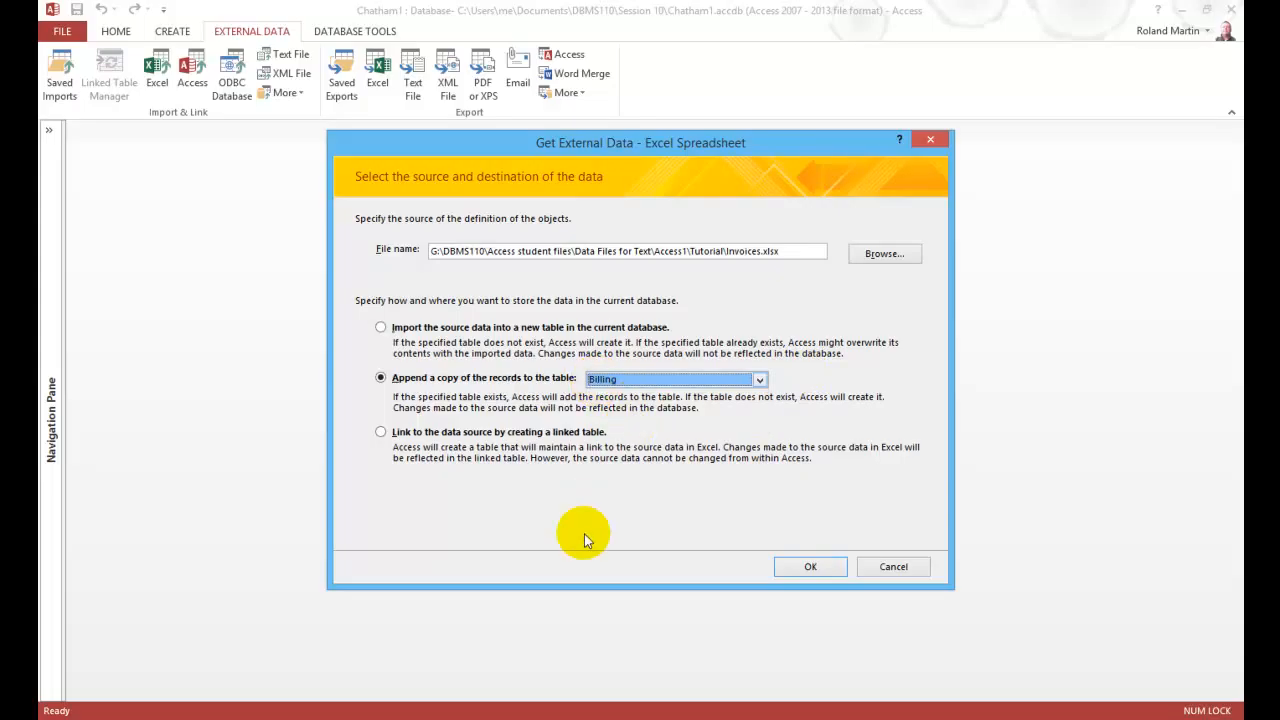
left_click(811, 566)
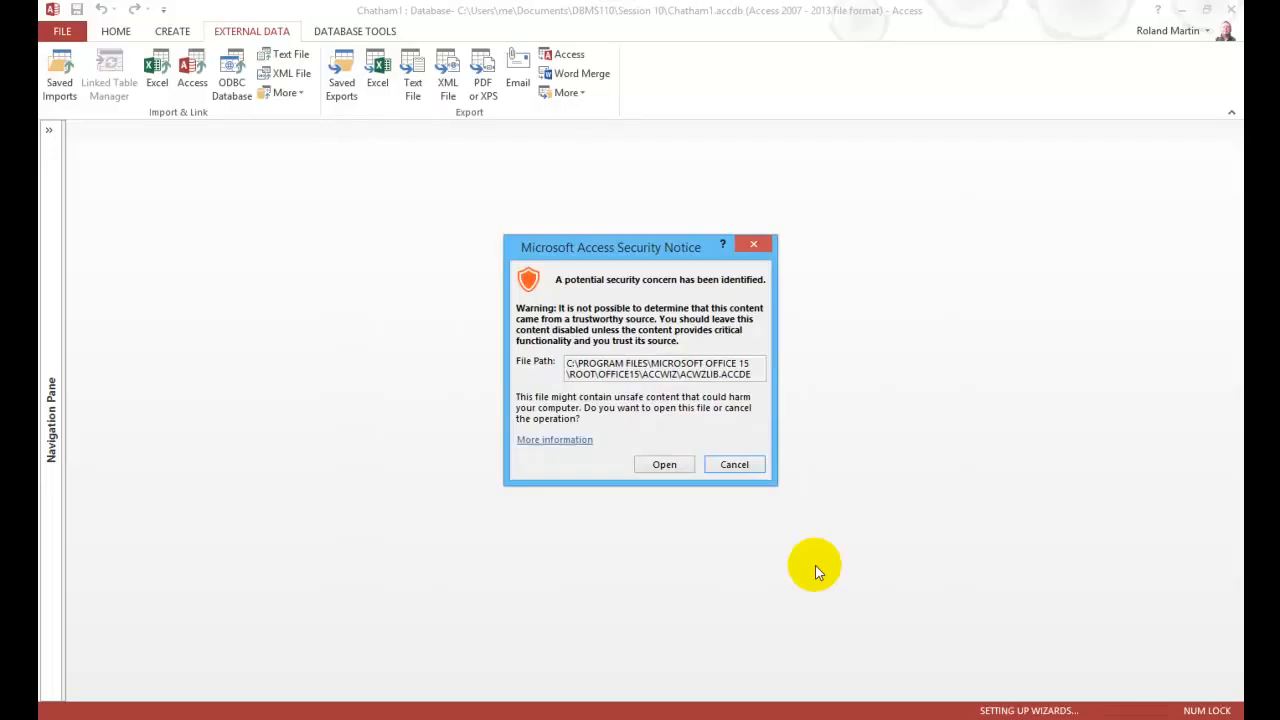
left_click(666, 465)
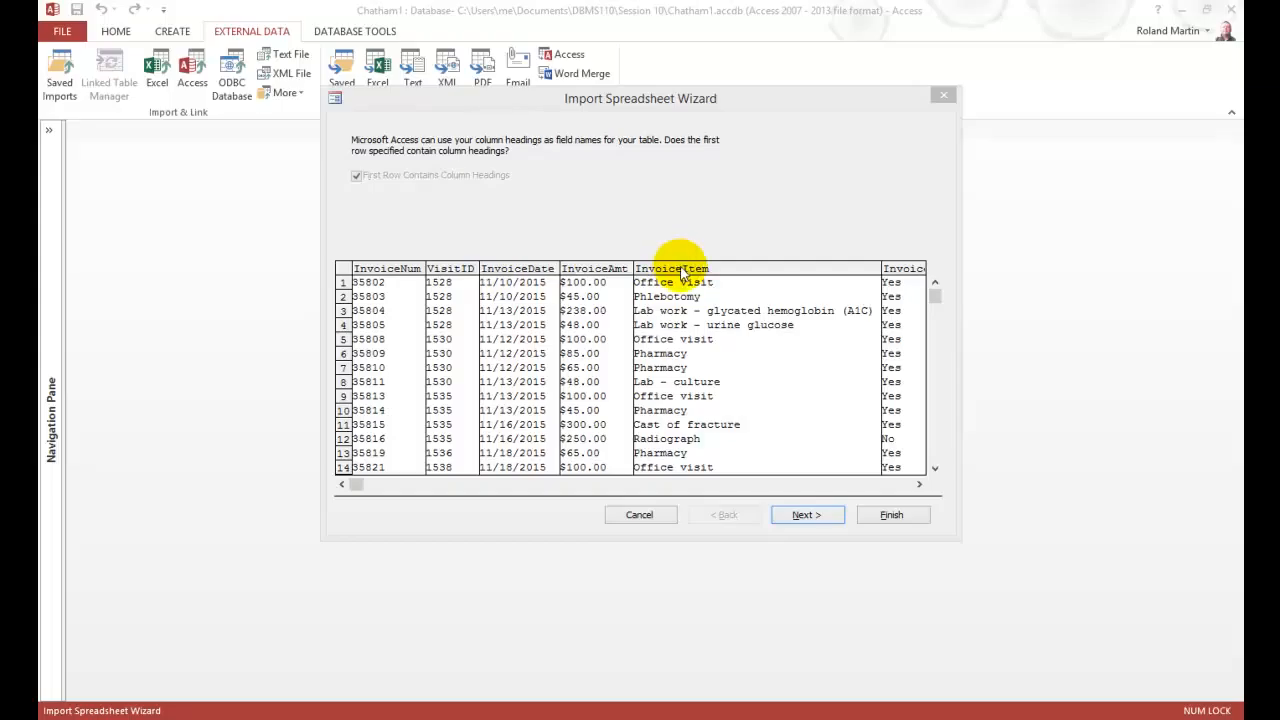
- Finish importing the spreadsheet into the Billing table without table analysis or saved import steps
left_click(815, 516)
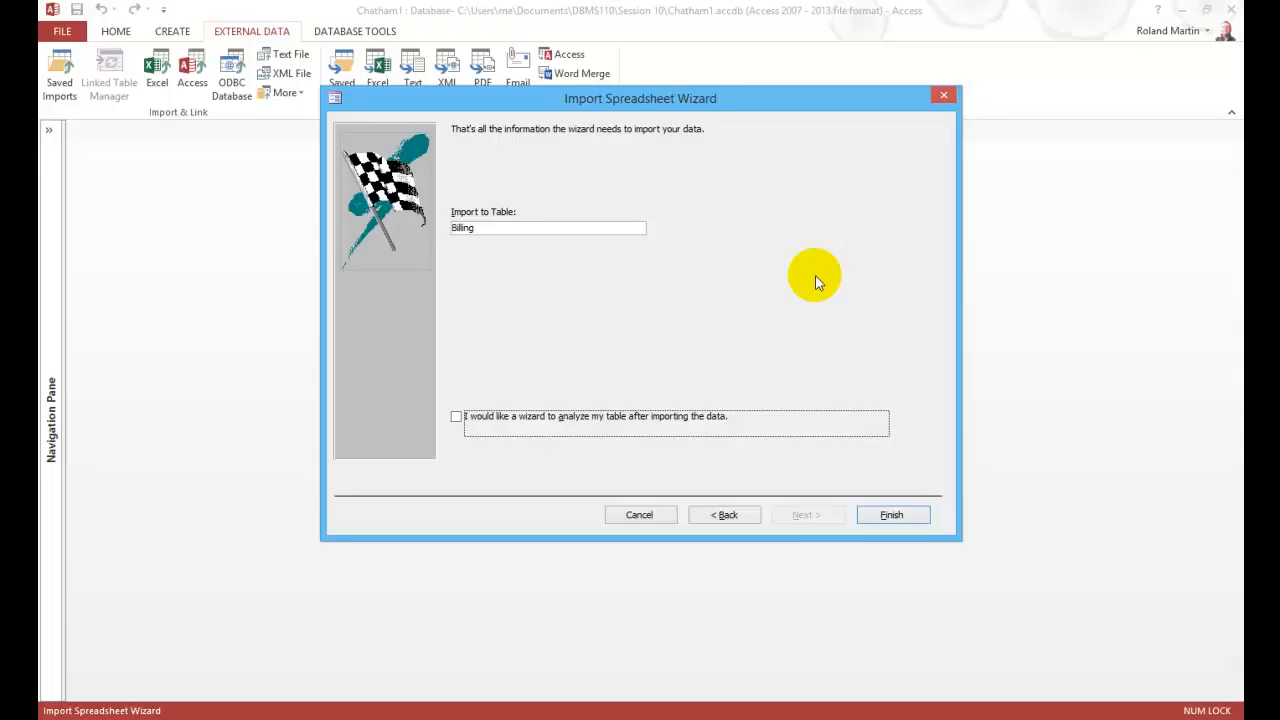
left_click(901, 517)
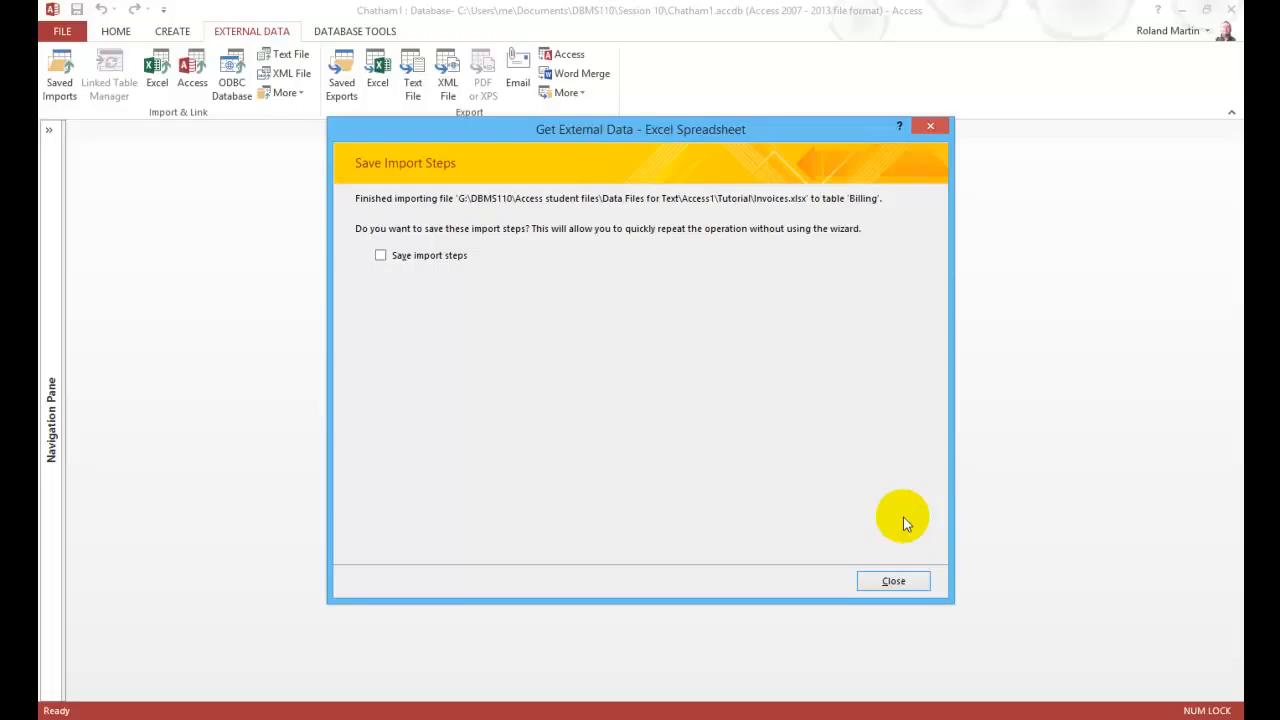
left_click(895, 581)
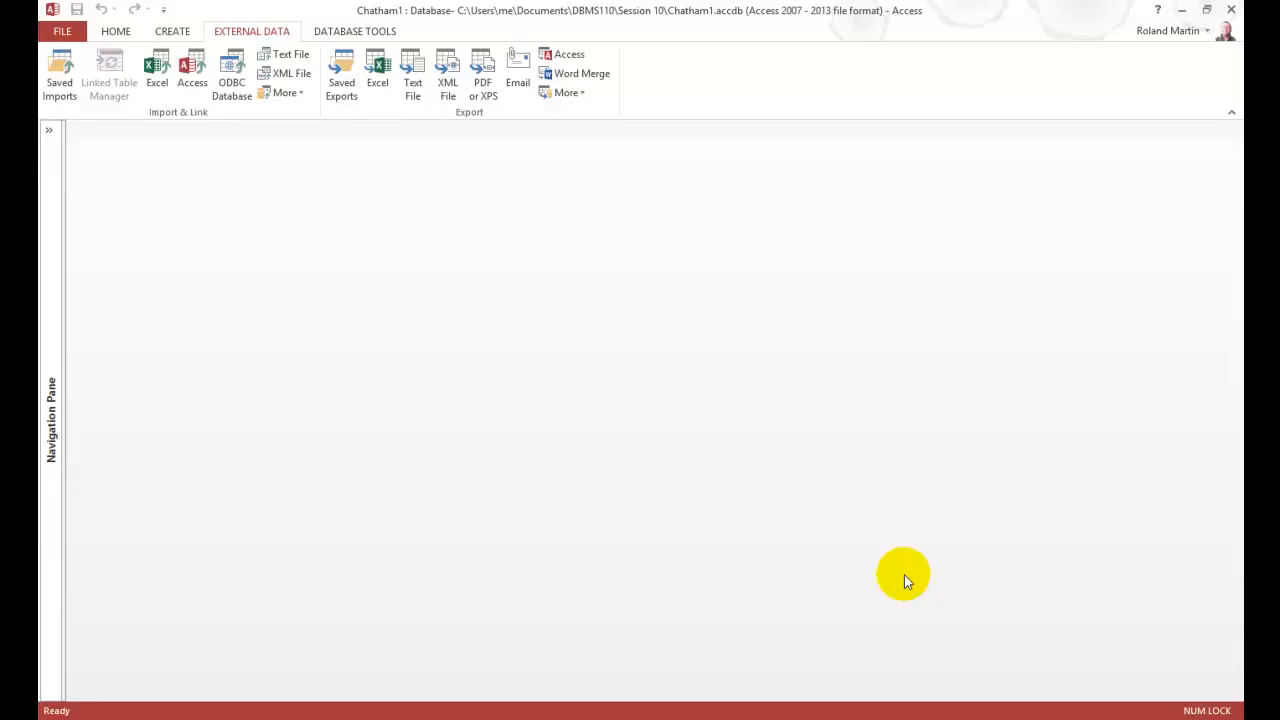
- Reopen the Billing table, fit the Invoice Item column to its longest entry and save the table
left_click(50, 133)
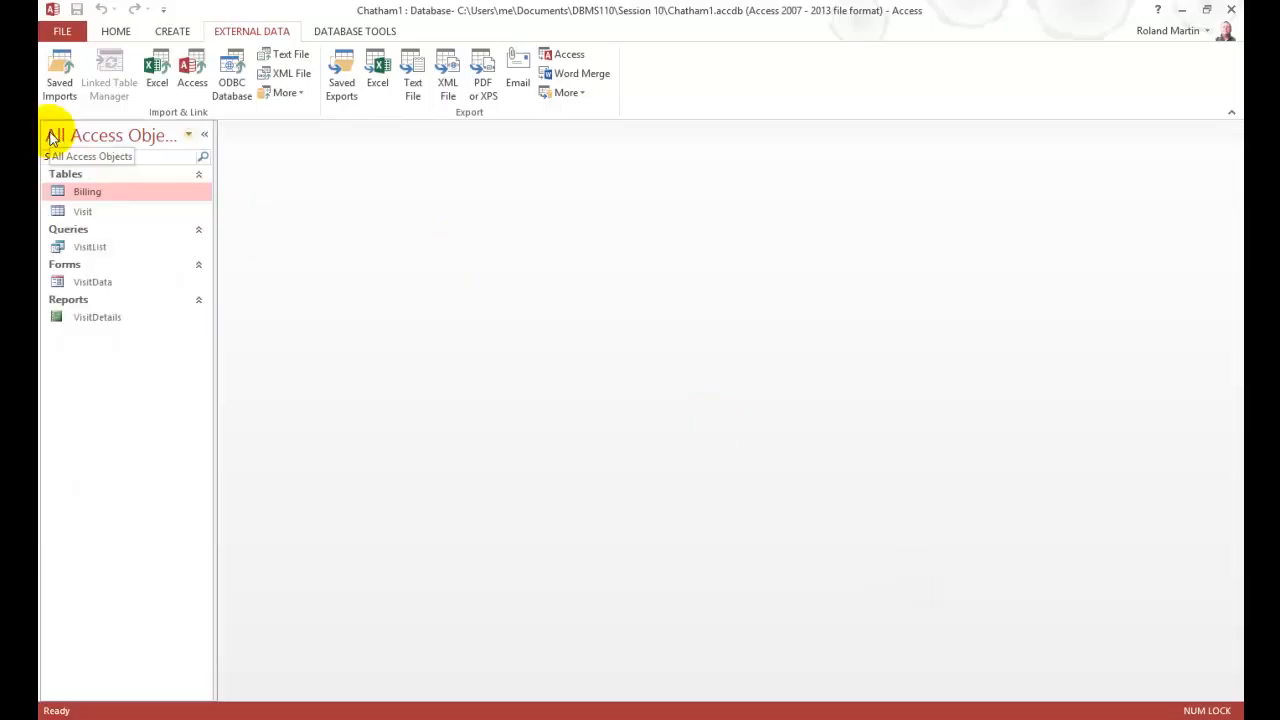
double_click(93, 191)
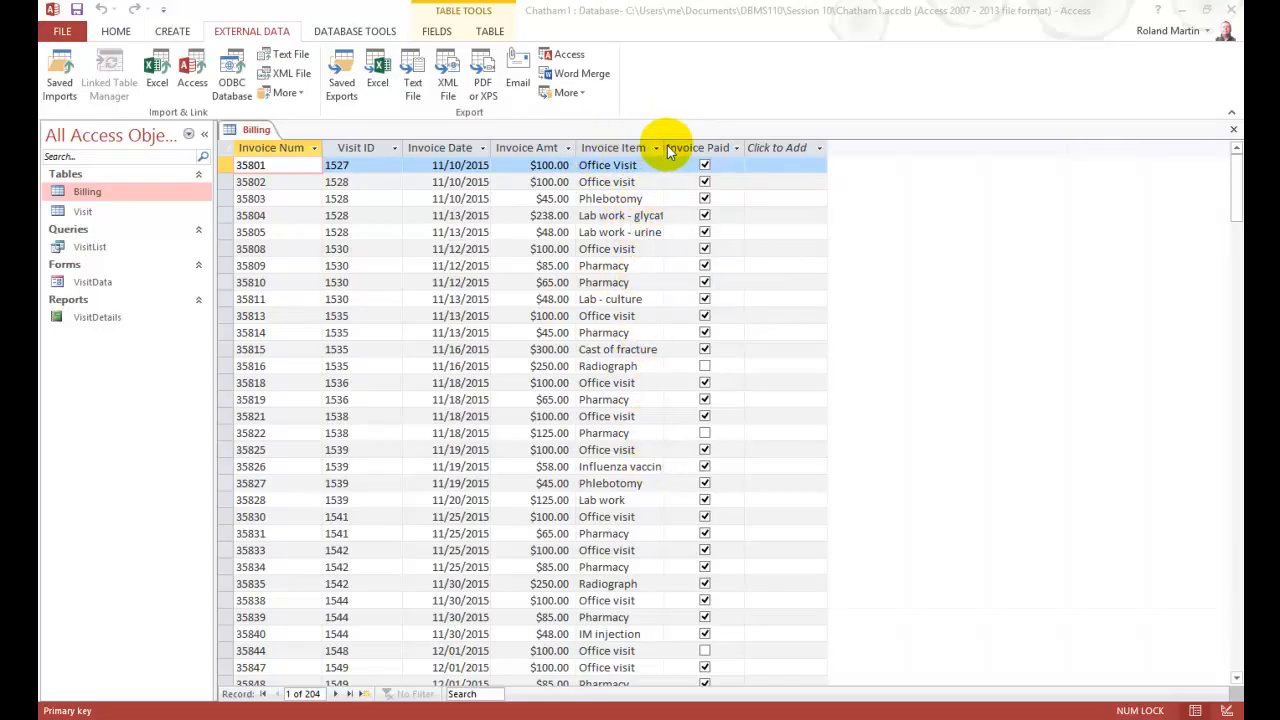
left_click(670, 92)
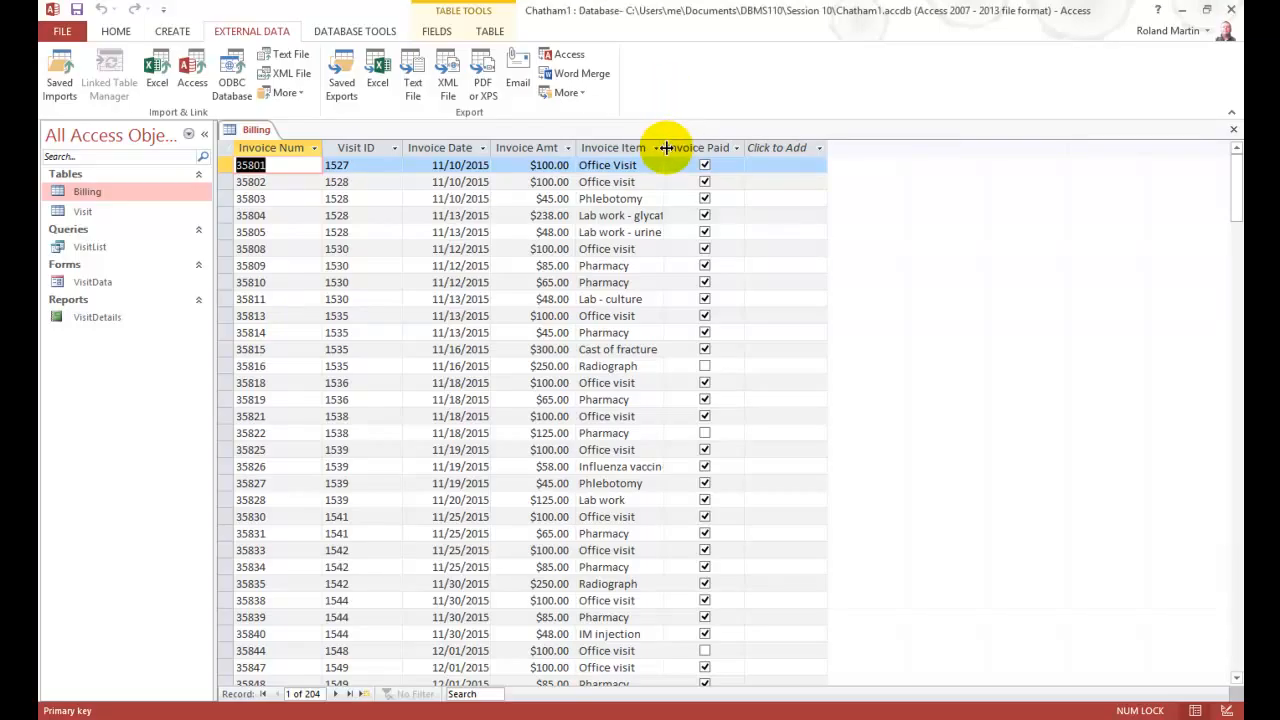
double_click(665, 147)
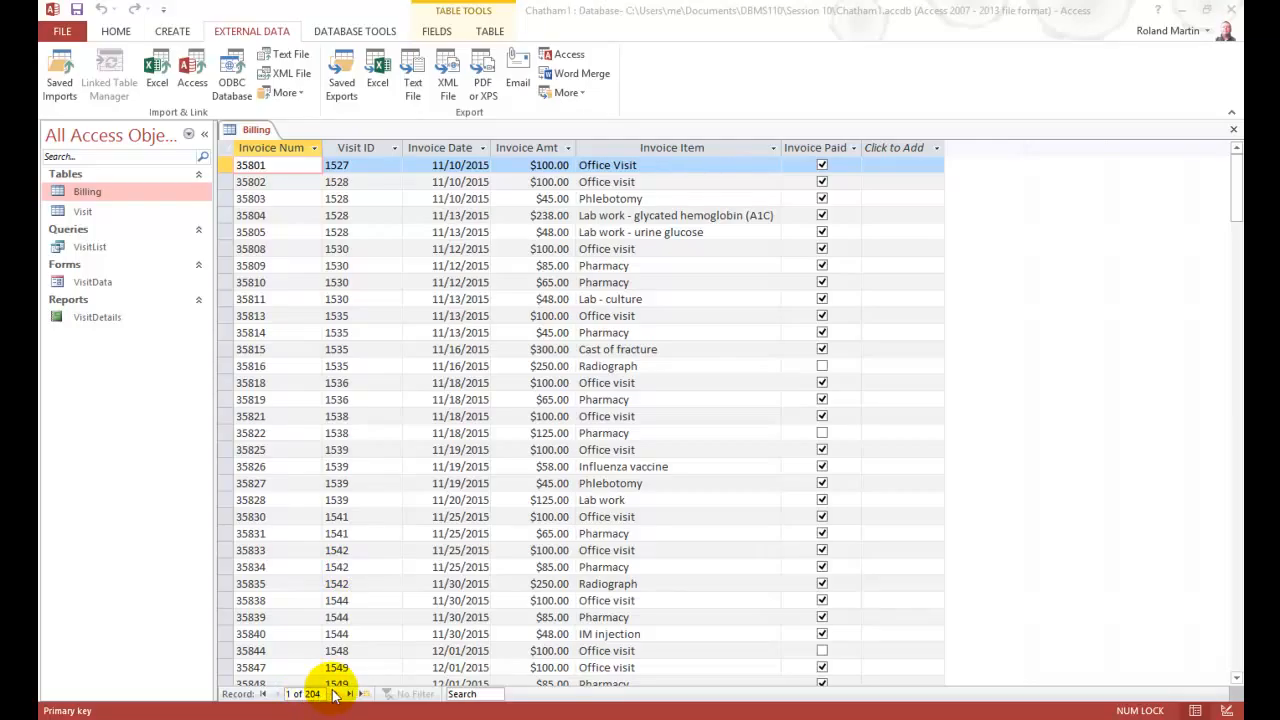
left_click(77, 12)
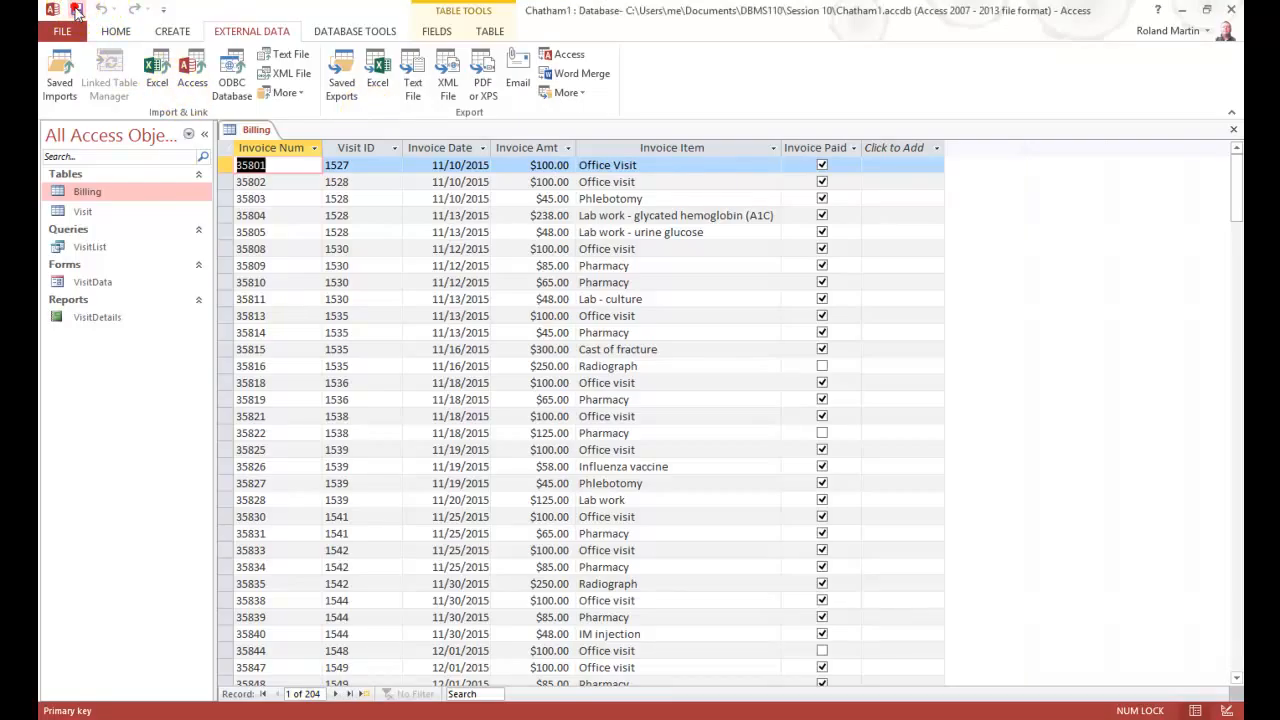
- Close the Billing table and start an Access database import of objects into the current database, using Kelly.accdb from Access1\Tutorial as the source
left_click(1234, 130)
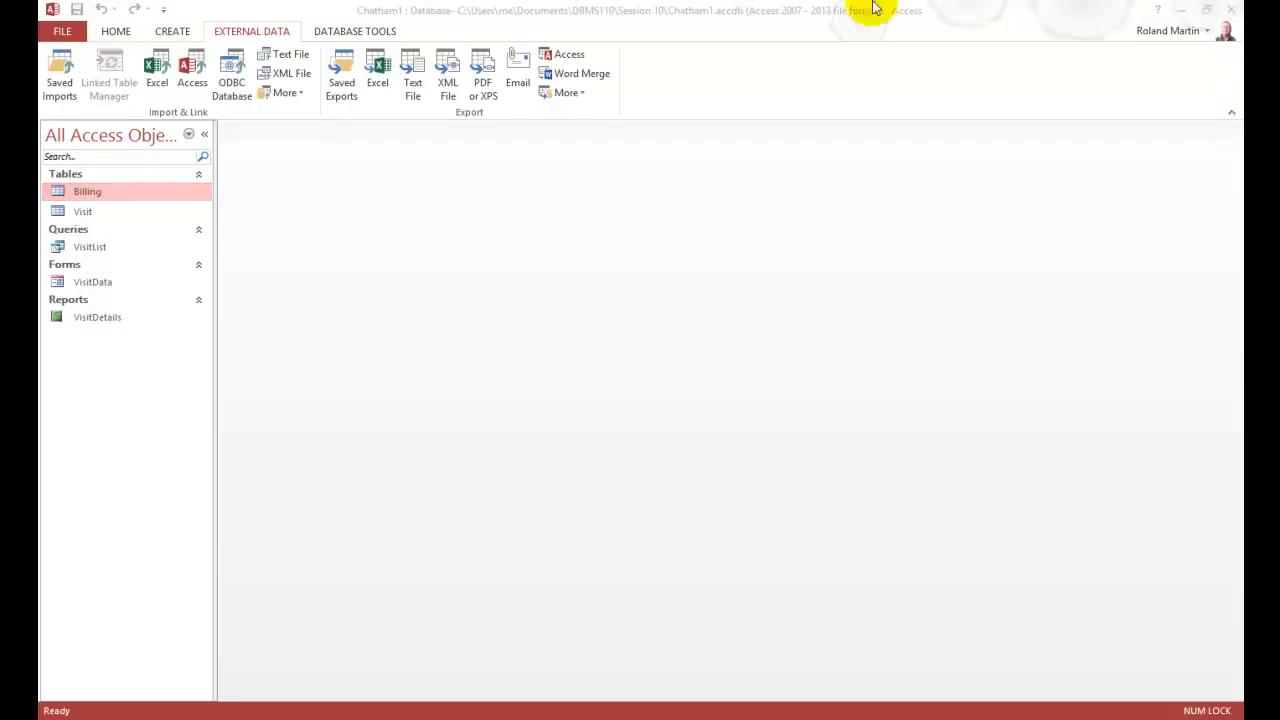
left_click(195, 72)
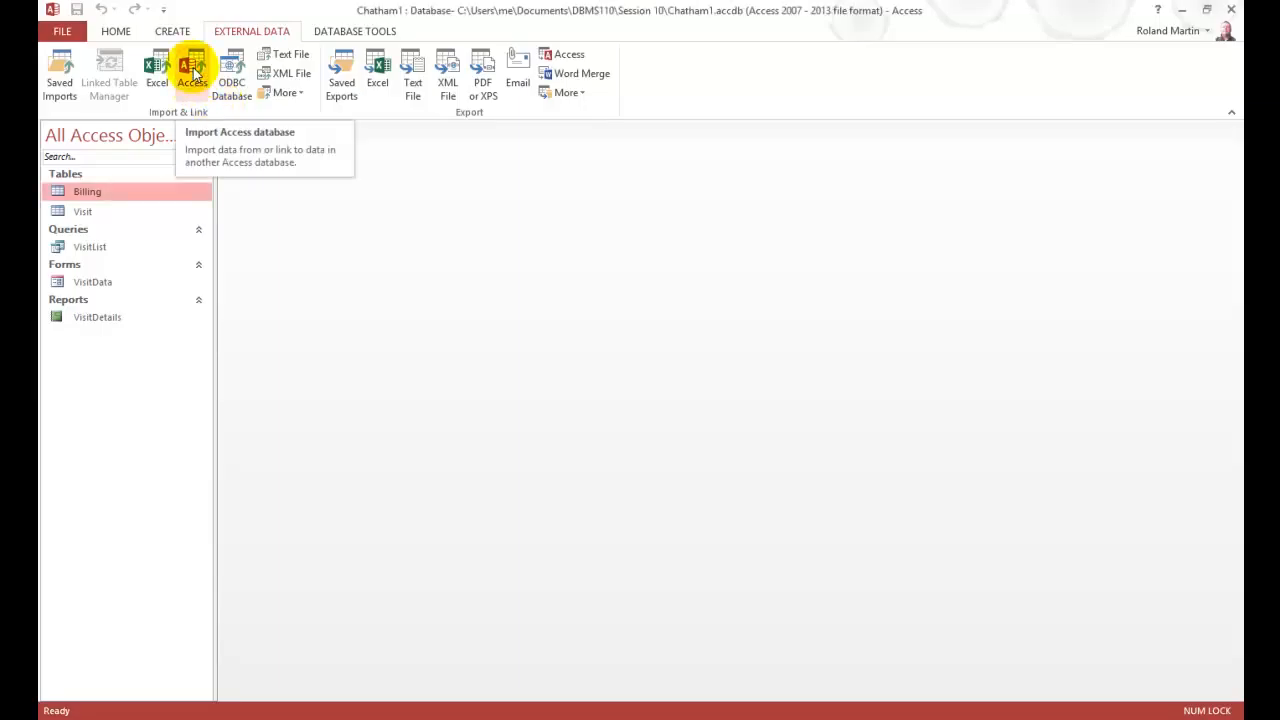
left_click(195, 72)
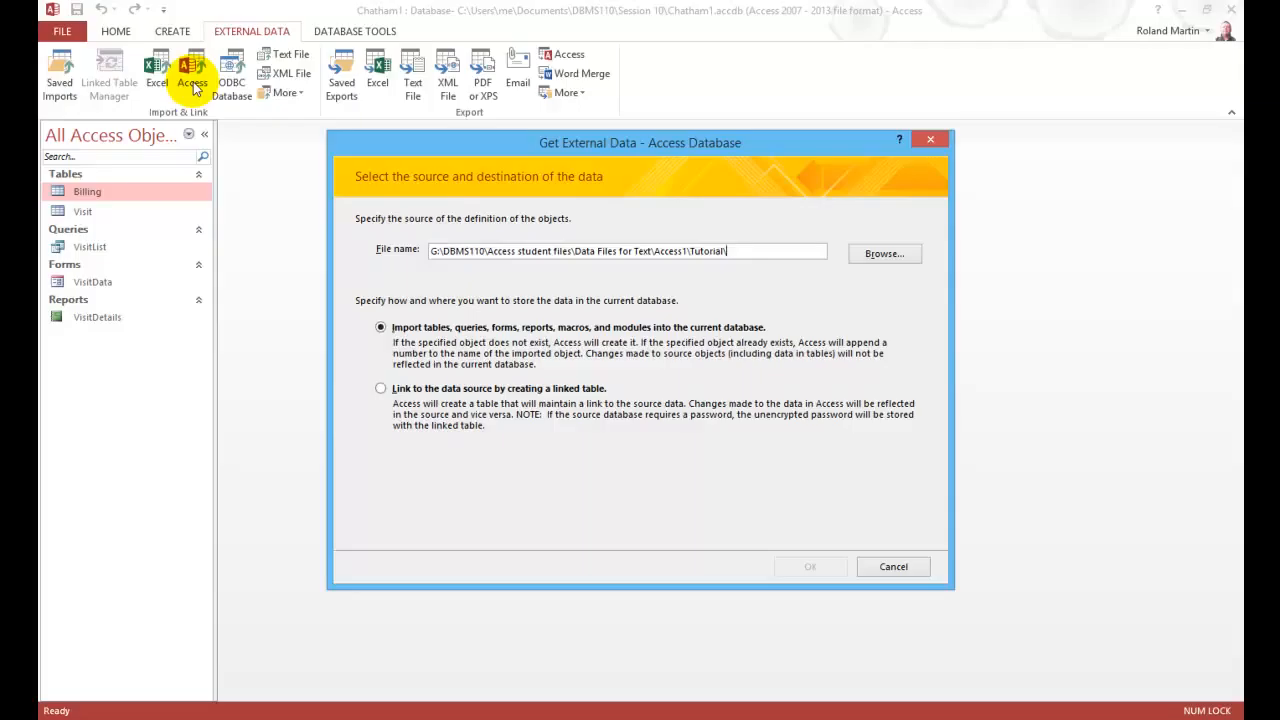
key("alt+r")
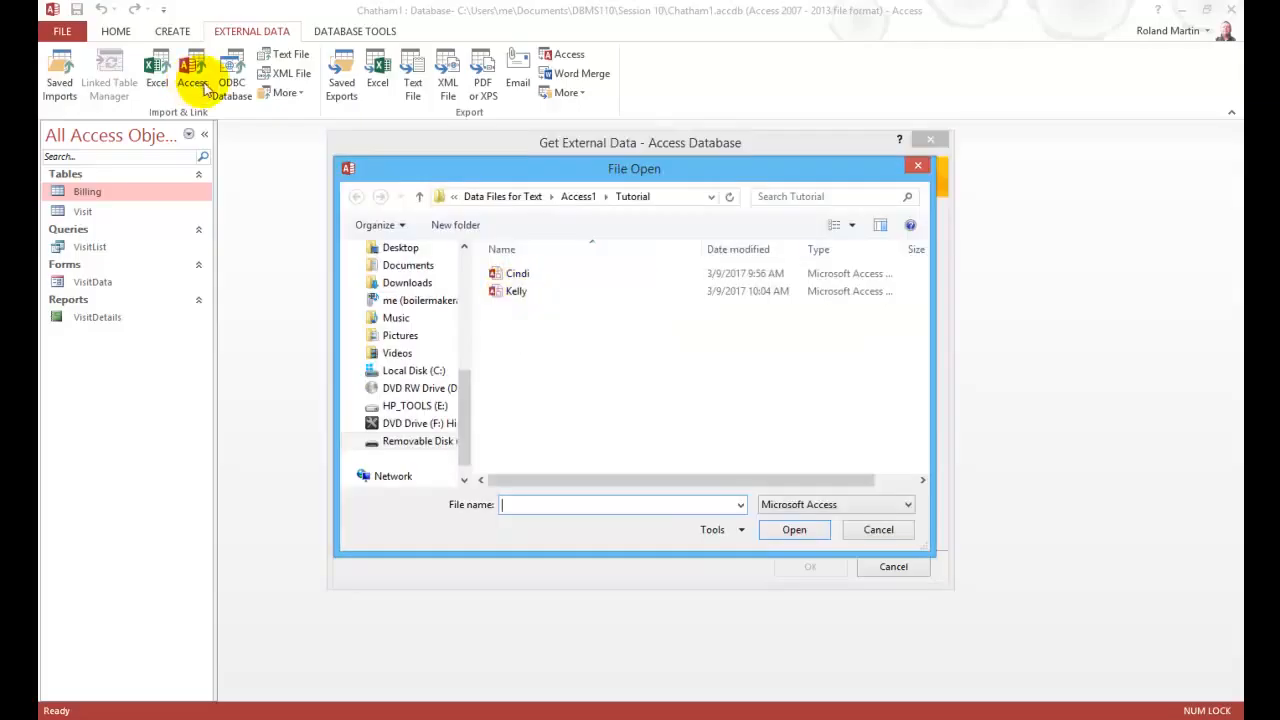
double_click(520, 291)
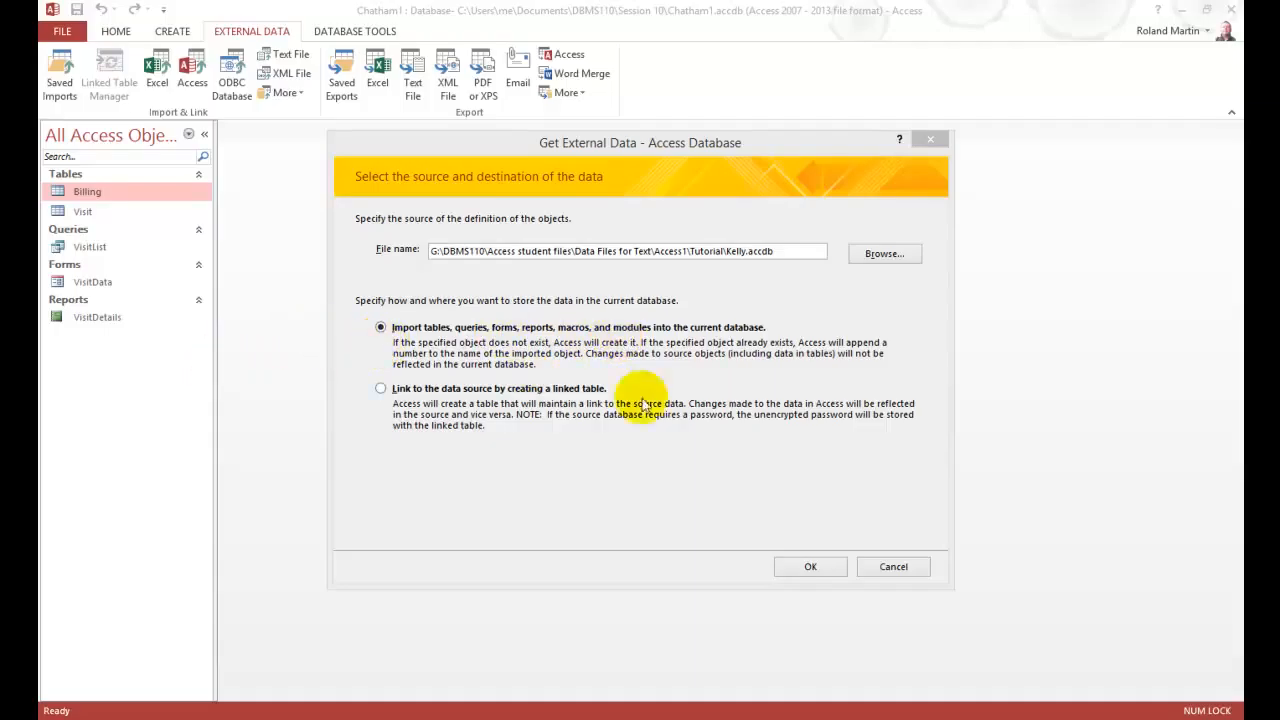
left_click(811, 568)
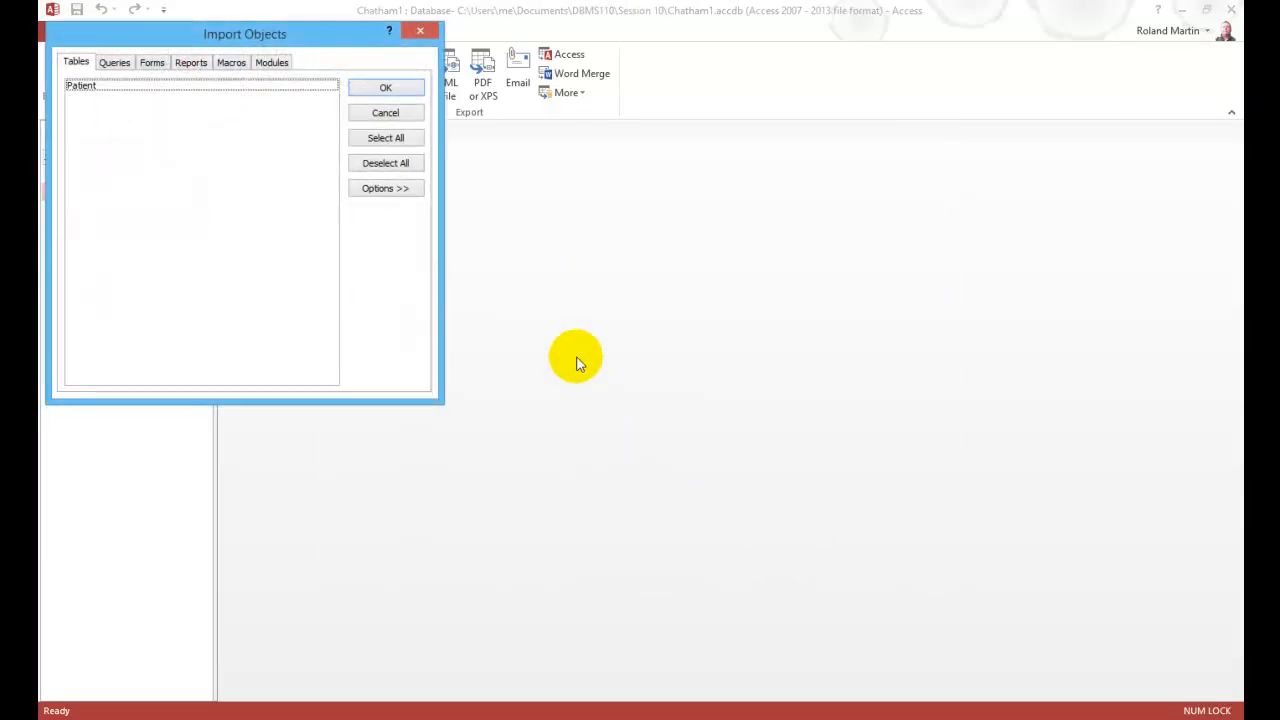
- Import the Patient table as Definition Only without saving the import steps, and open the imported table in Datasheet view
left_click_drag(229, 34, 605, 207)
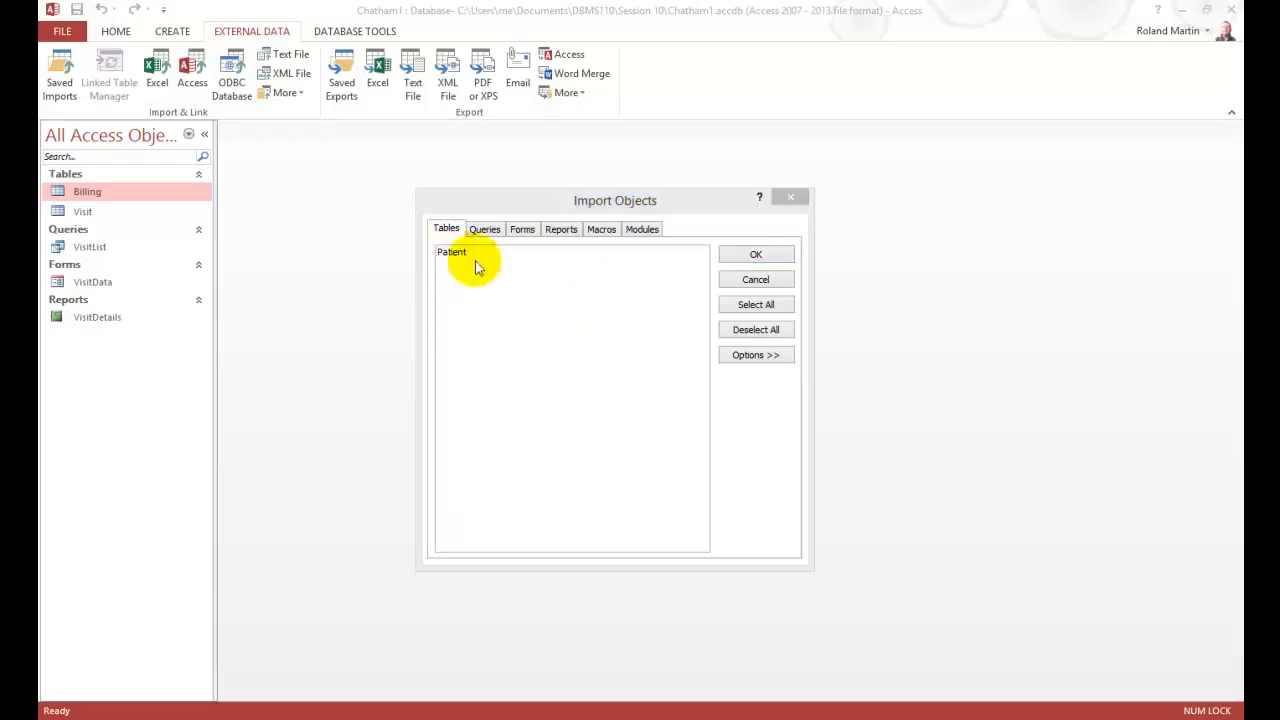
left_click(756, 355)
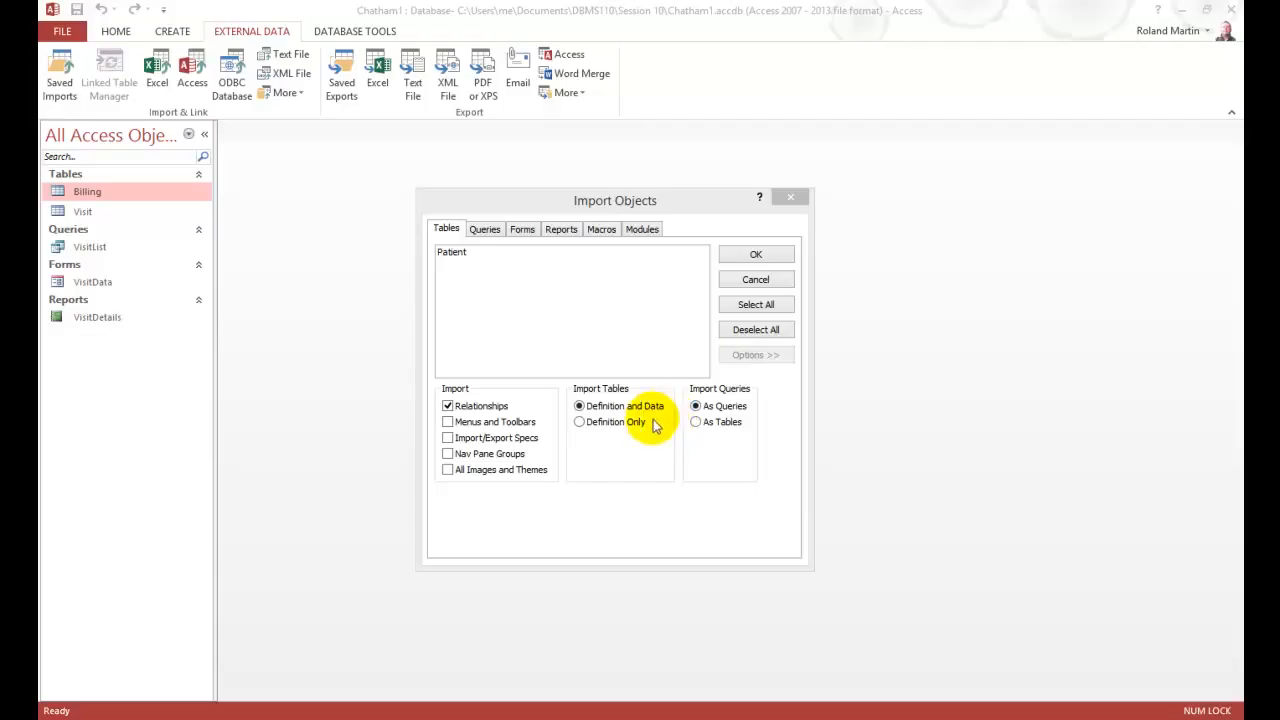
left_click(580, 422)
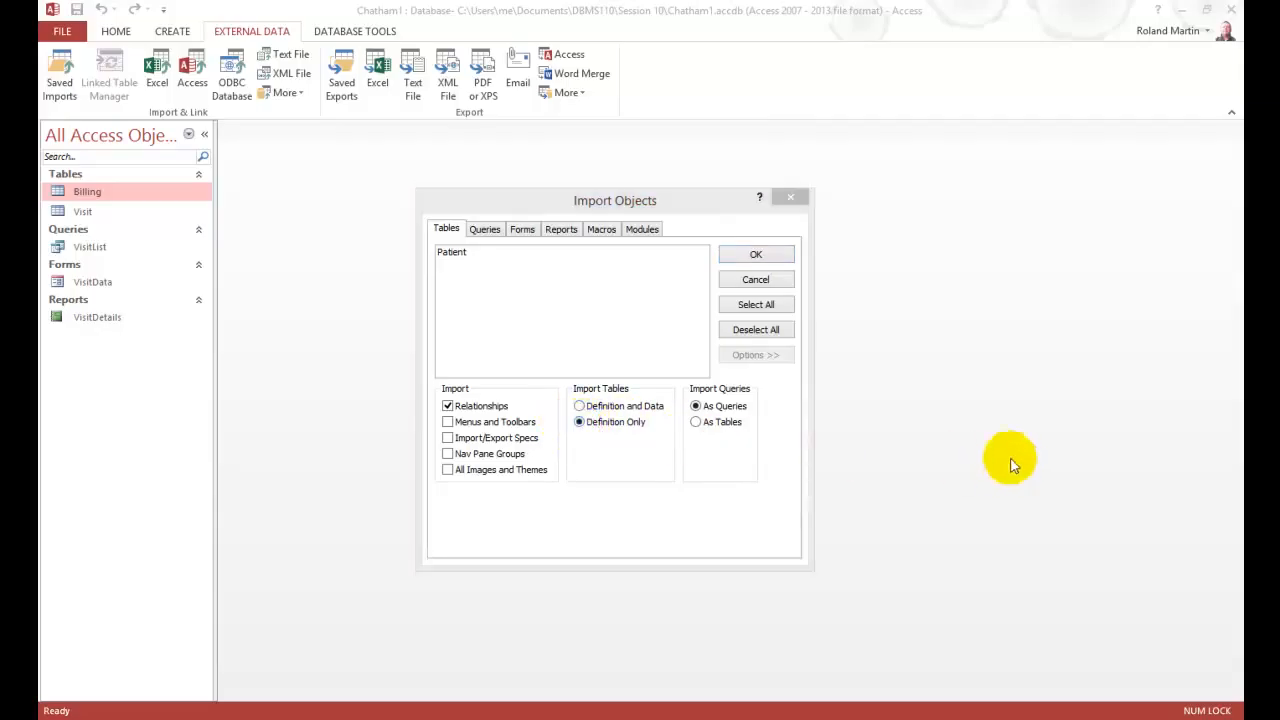
left_click(460, 258)
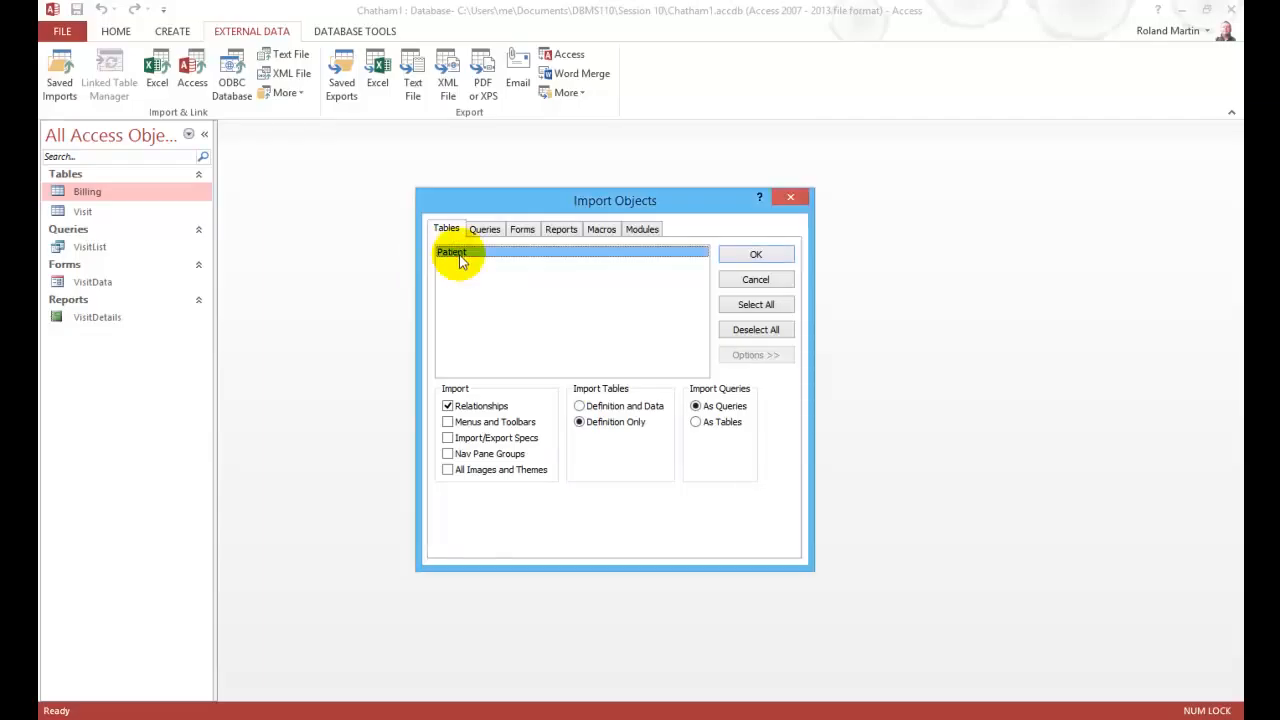
left_click(753, 255)
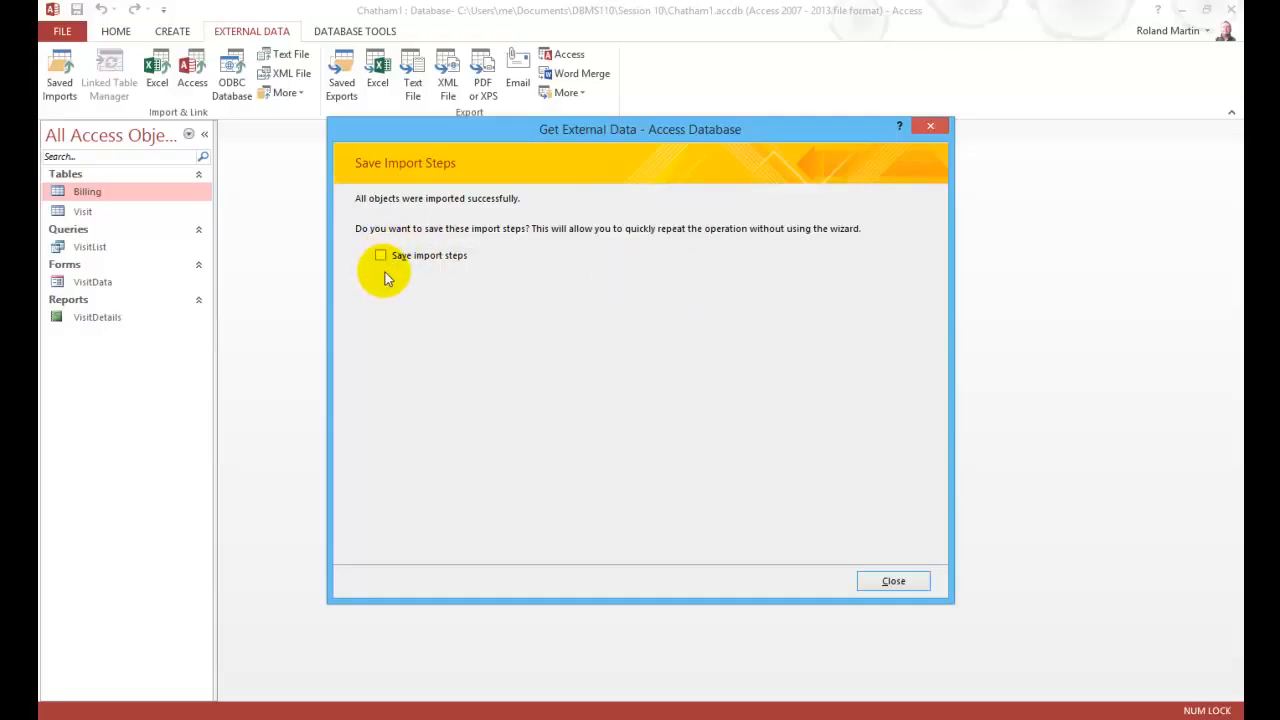
left_click(895, 583)
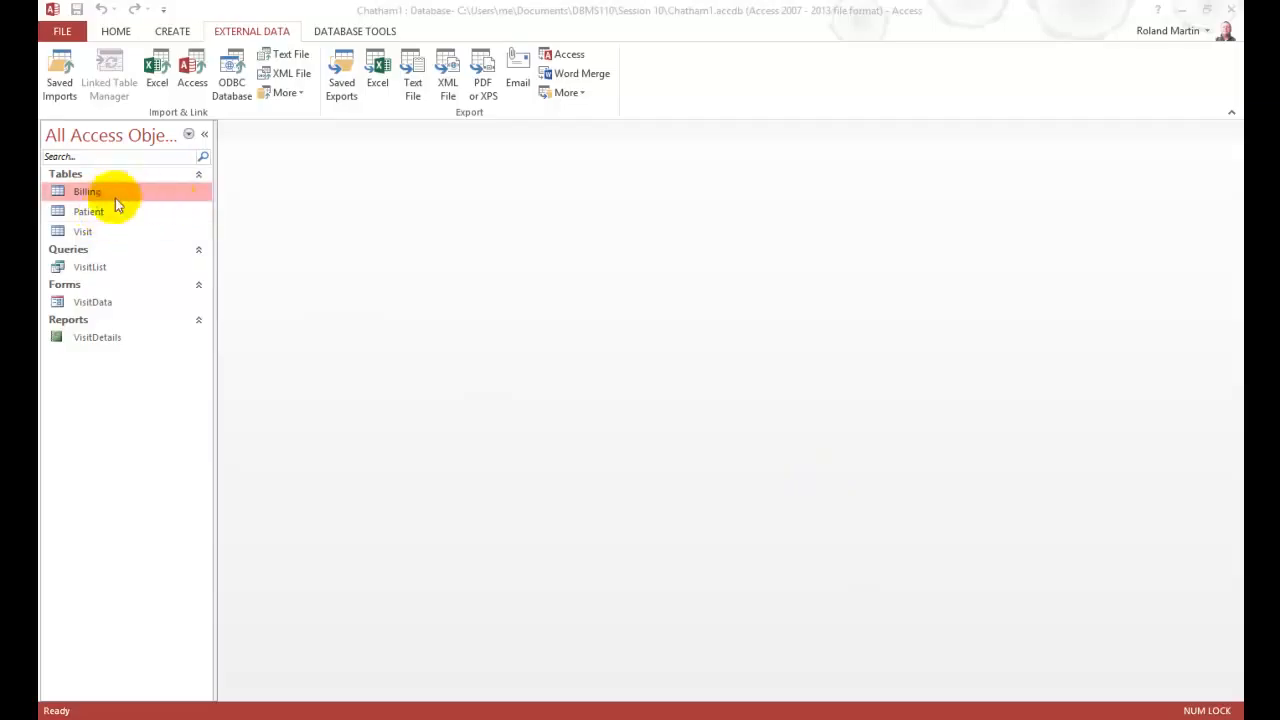
double_click(91, 214)
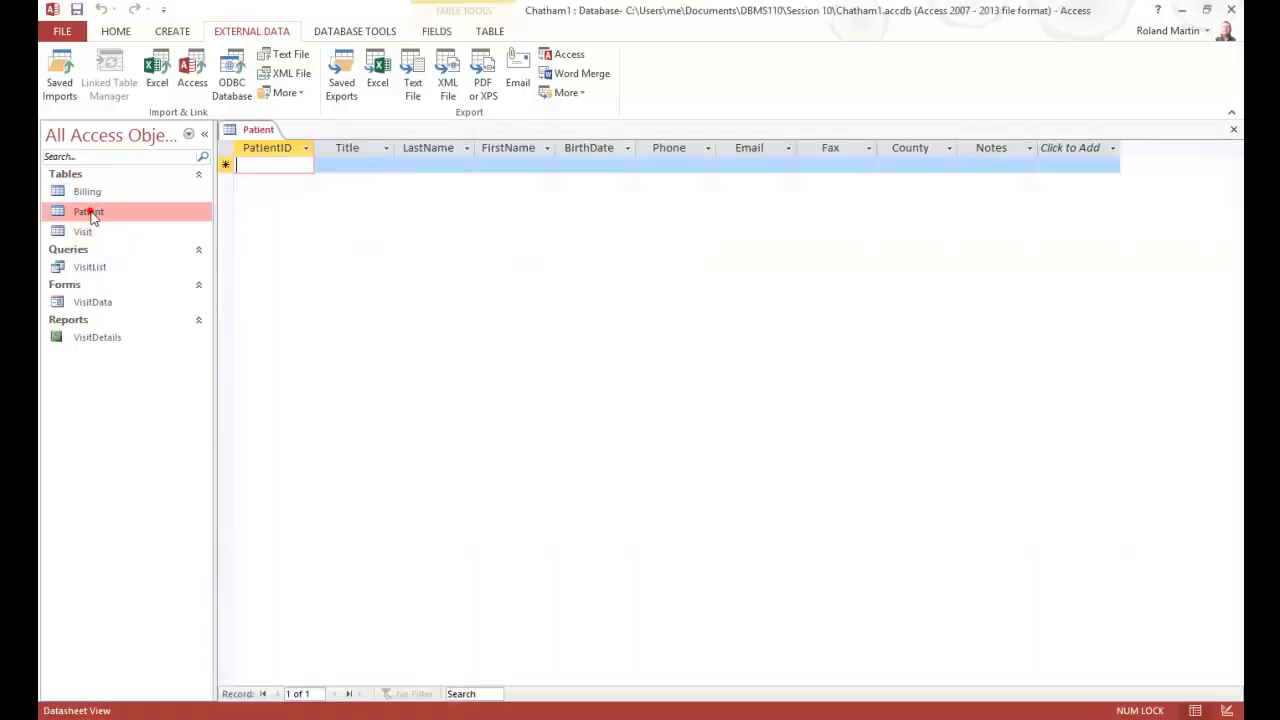